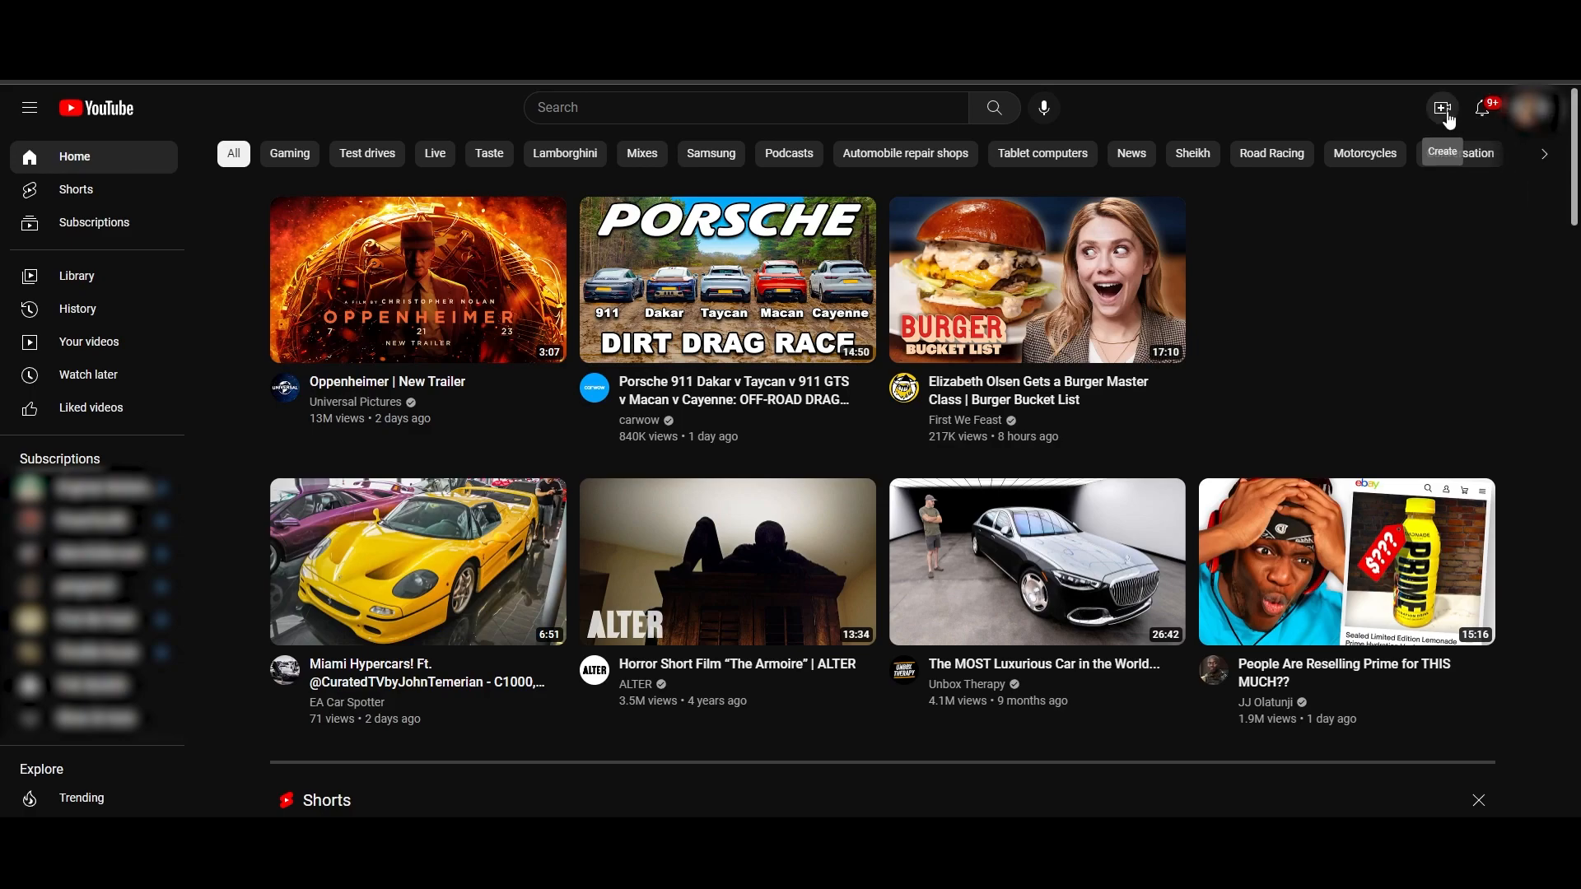
- Start a new video upload and choose the file Watch ads.mp4
{"action": "left_click", "coordinate": [1443, 111]}
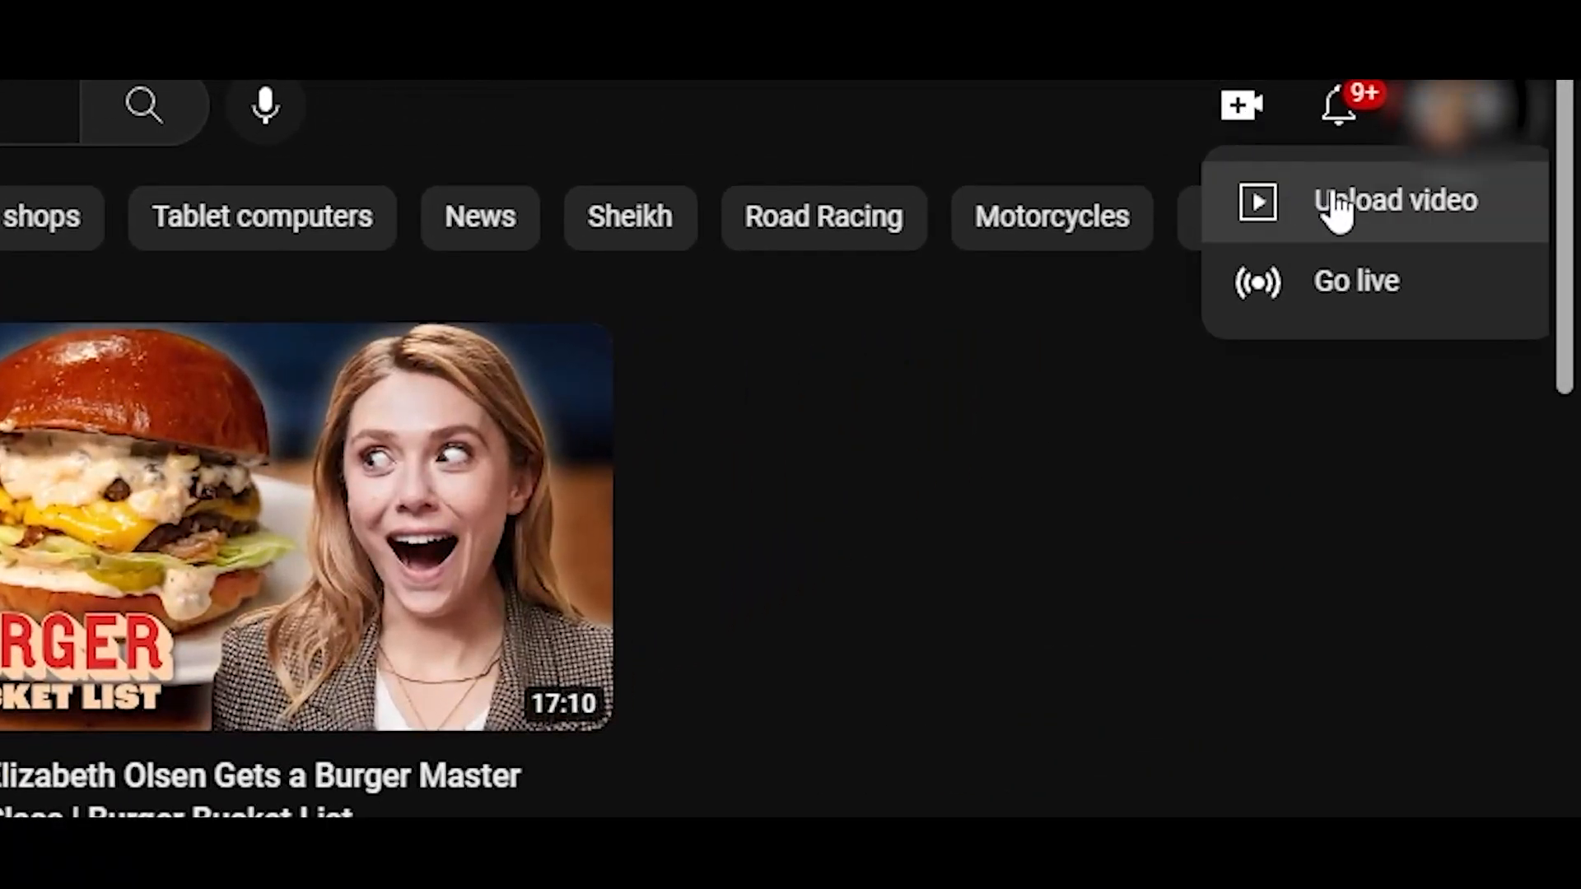
{"action": "left_click", "coordinate": [1472, 203]}
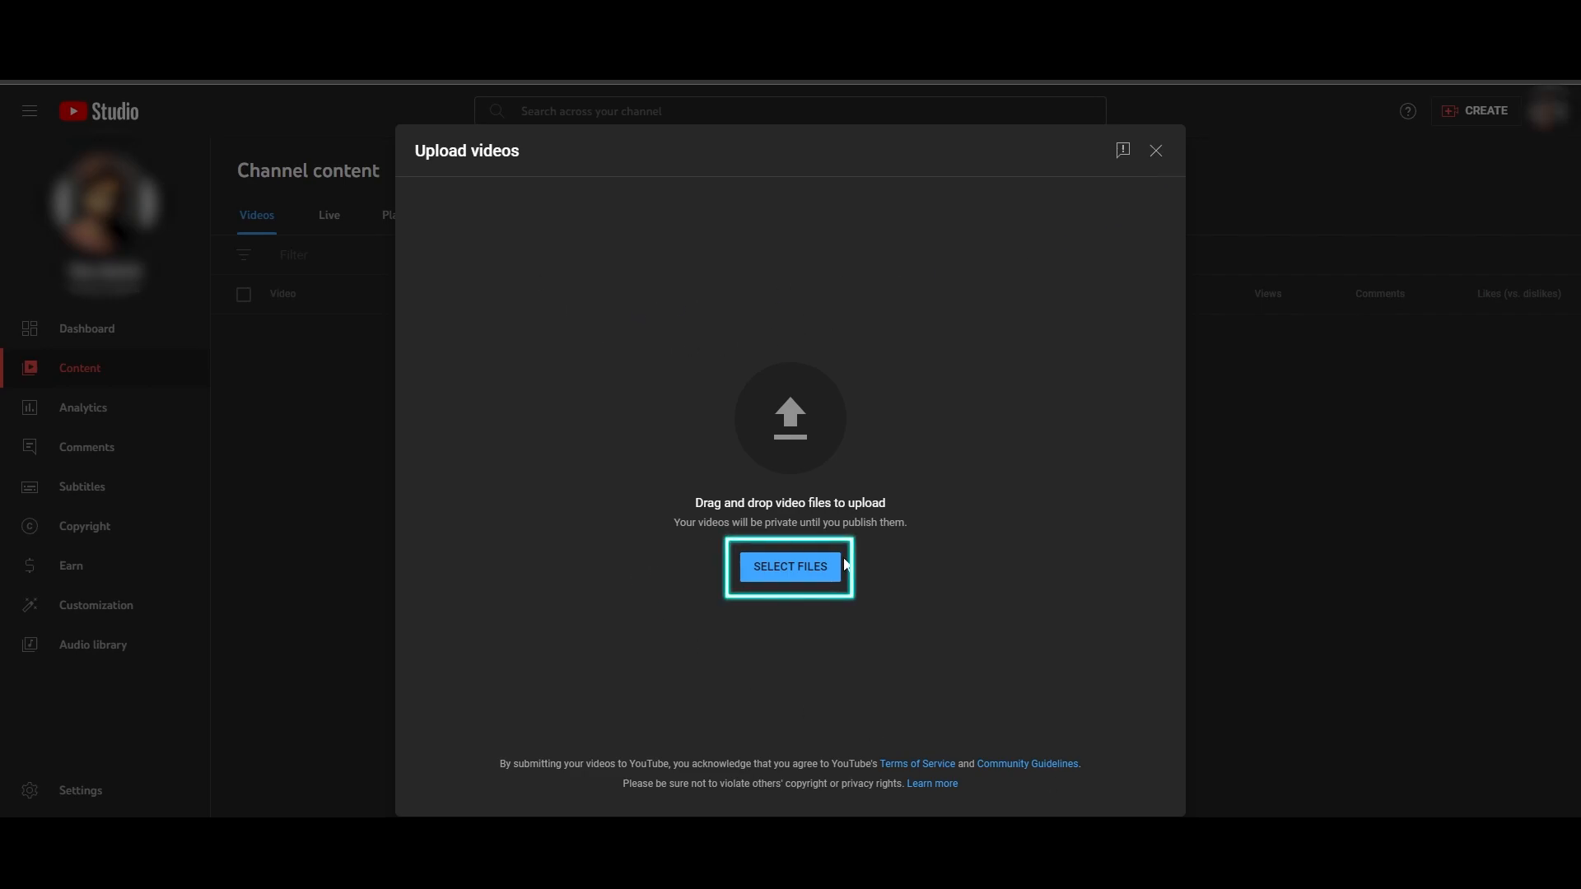
{"action": "left_click", "coordinate": [806, 584]}
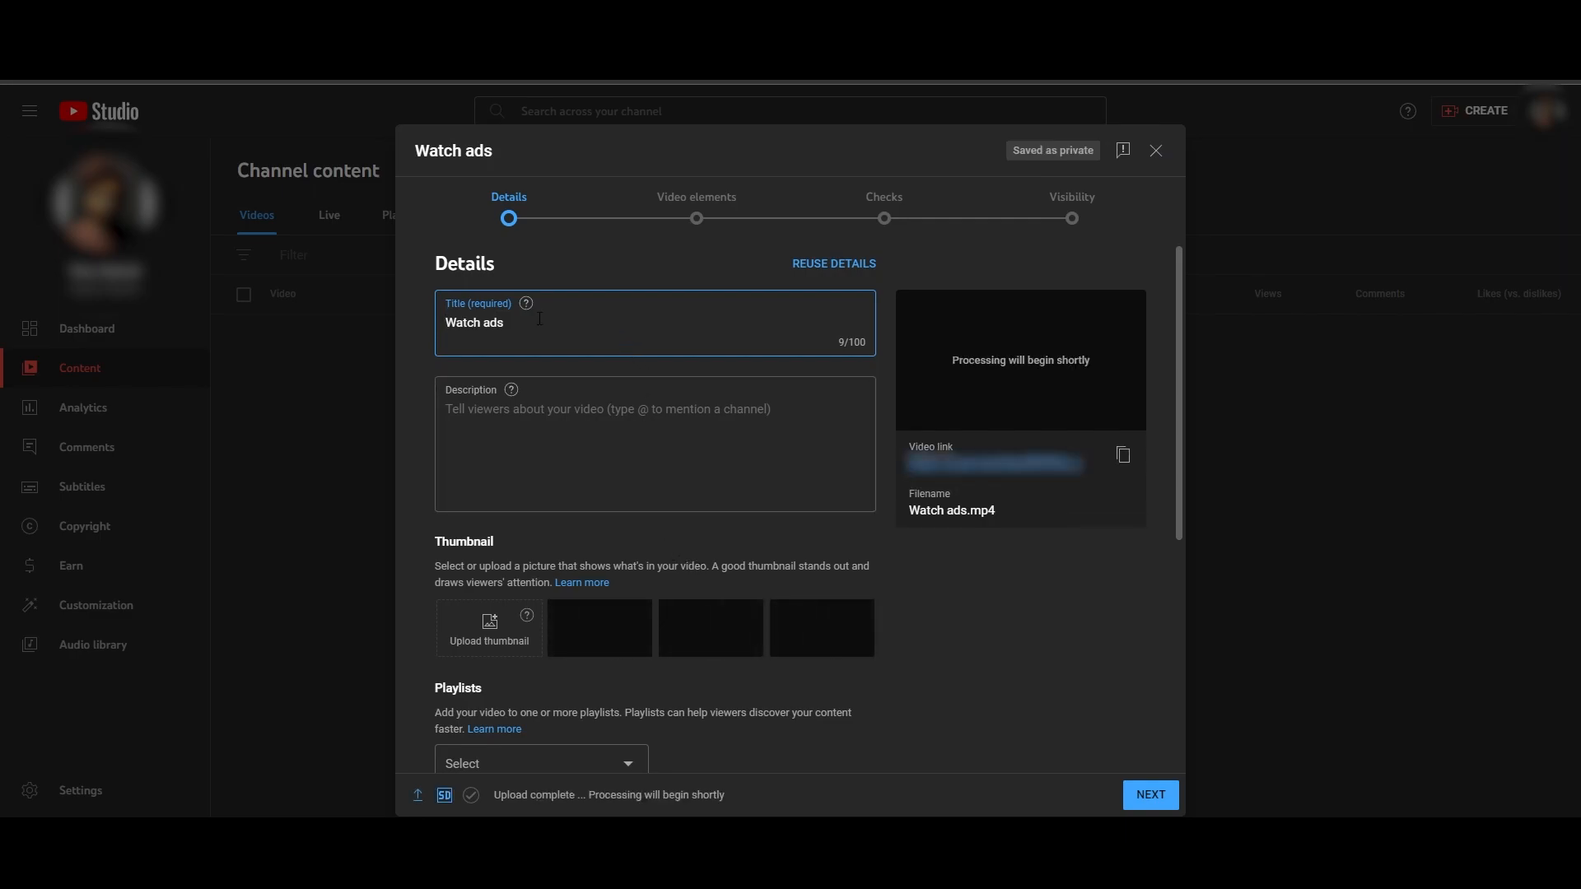
- Review the video's title and description fields and try to upload a custom thumbnail
{"action": "left_click_drag", "start_coordinate": [506, 327], "coordinate": [432, 329]}
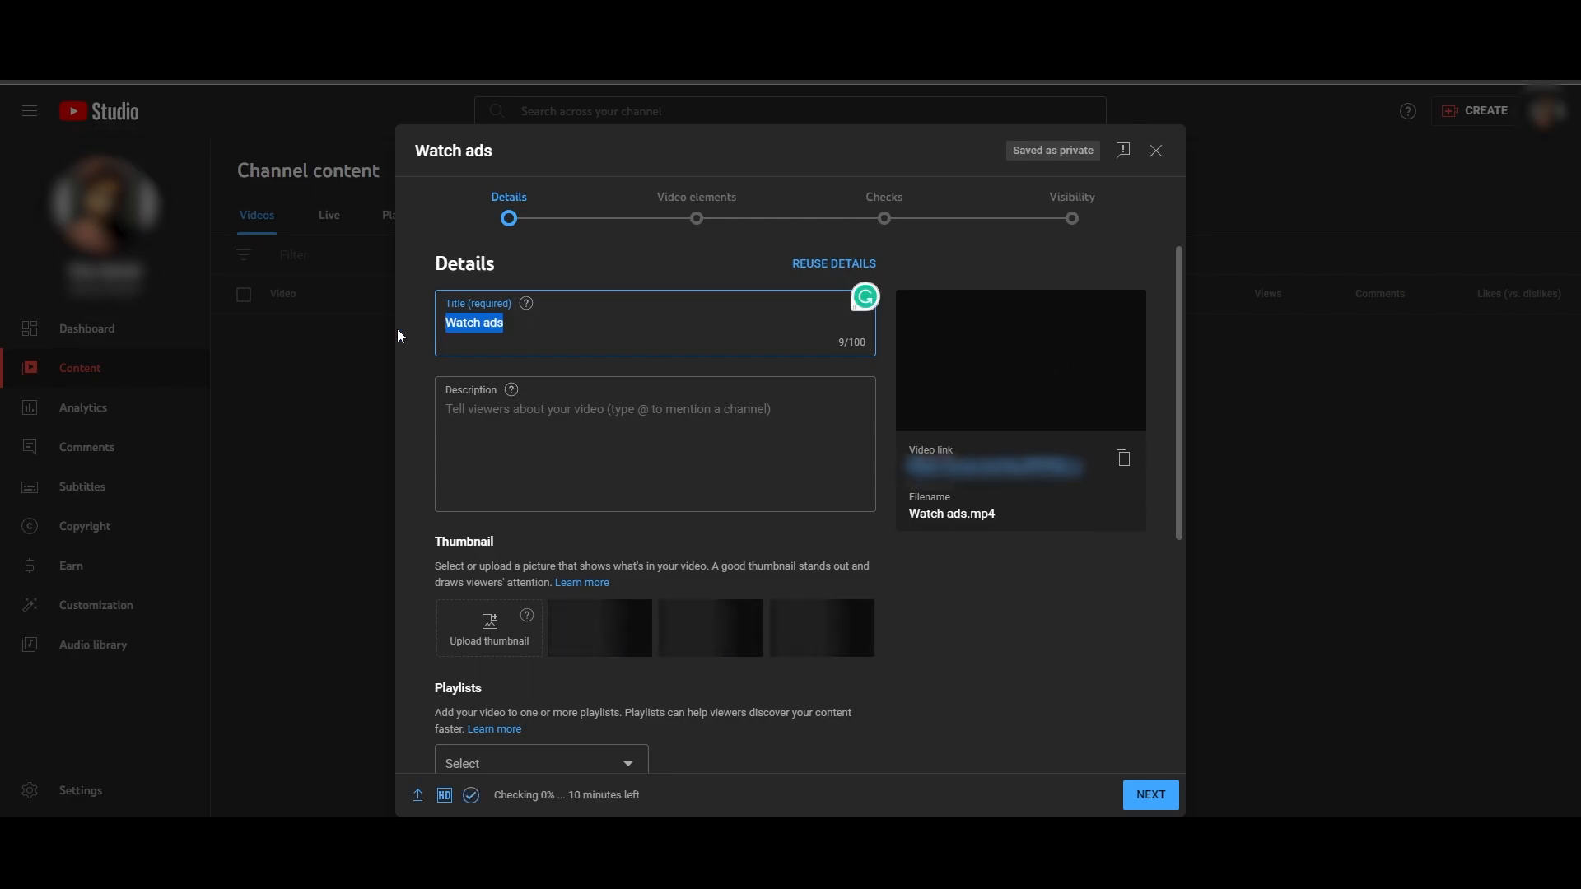
{"action": "left_click", "coordinate": [568, 425]}
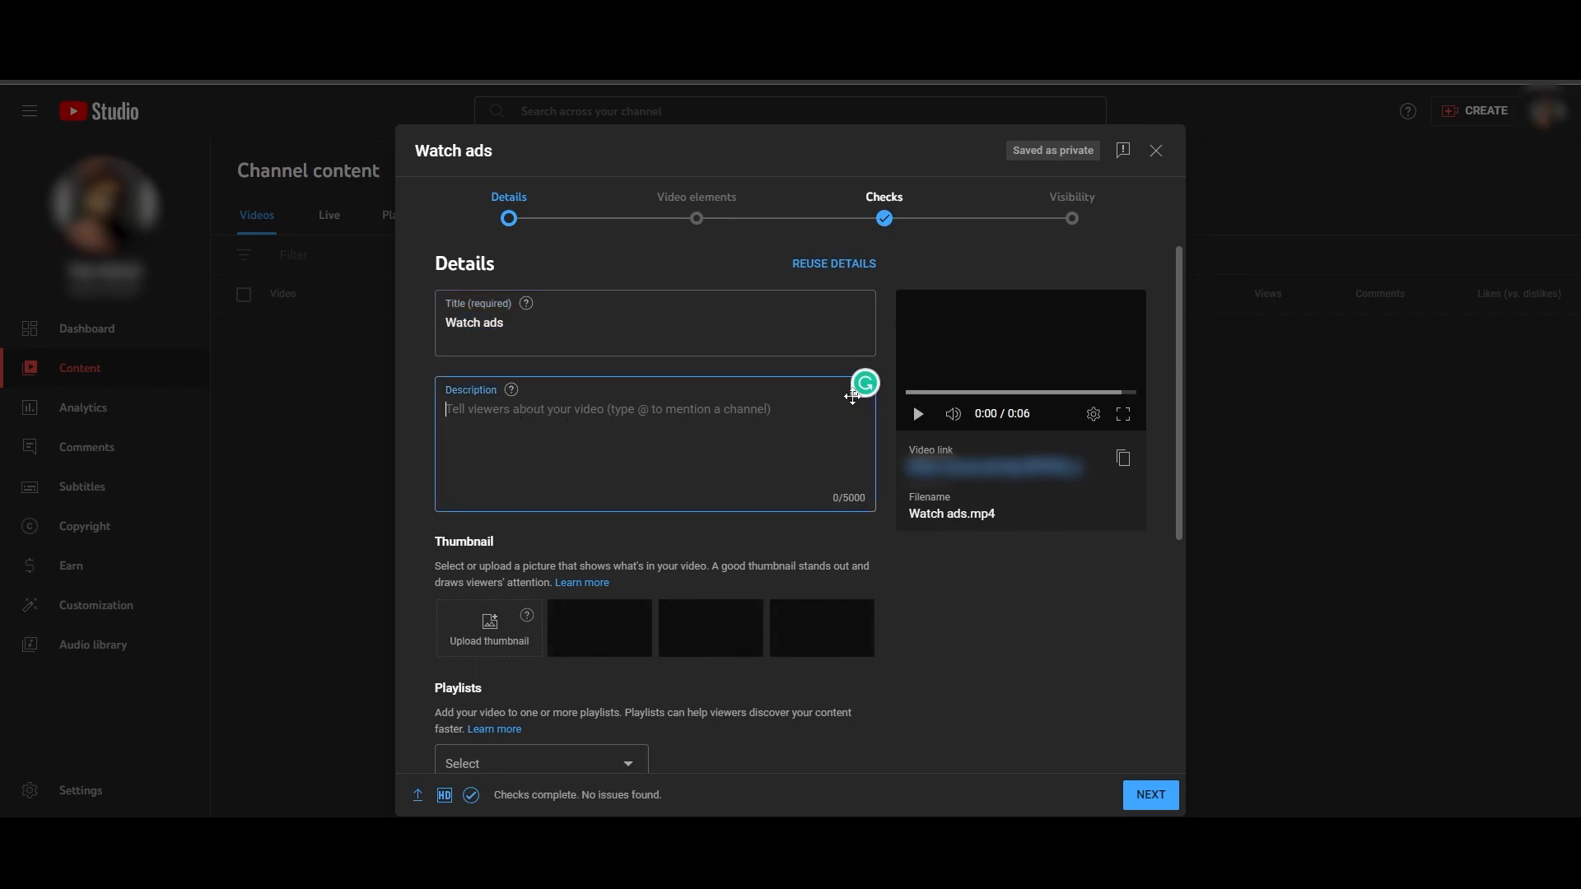
{"action": "scroll", "coordinate": [614, 505], "scroll_direction": "down", "scroll_amount": 3}
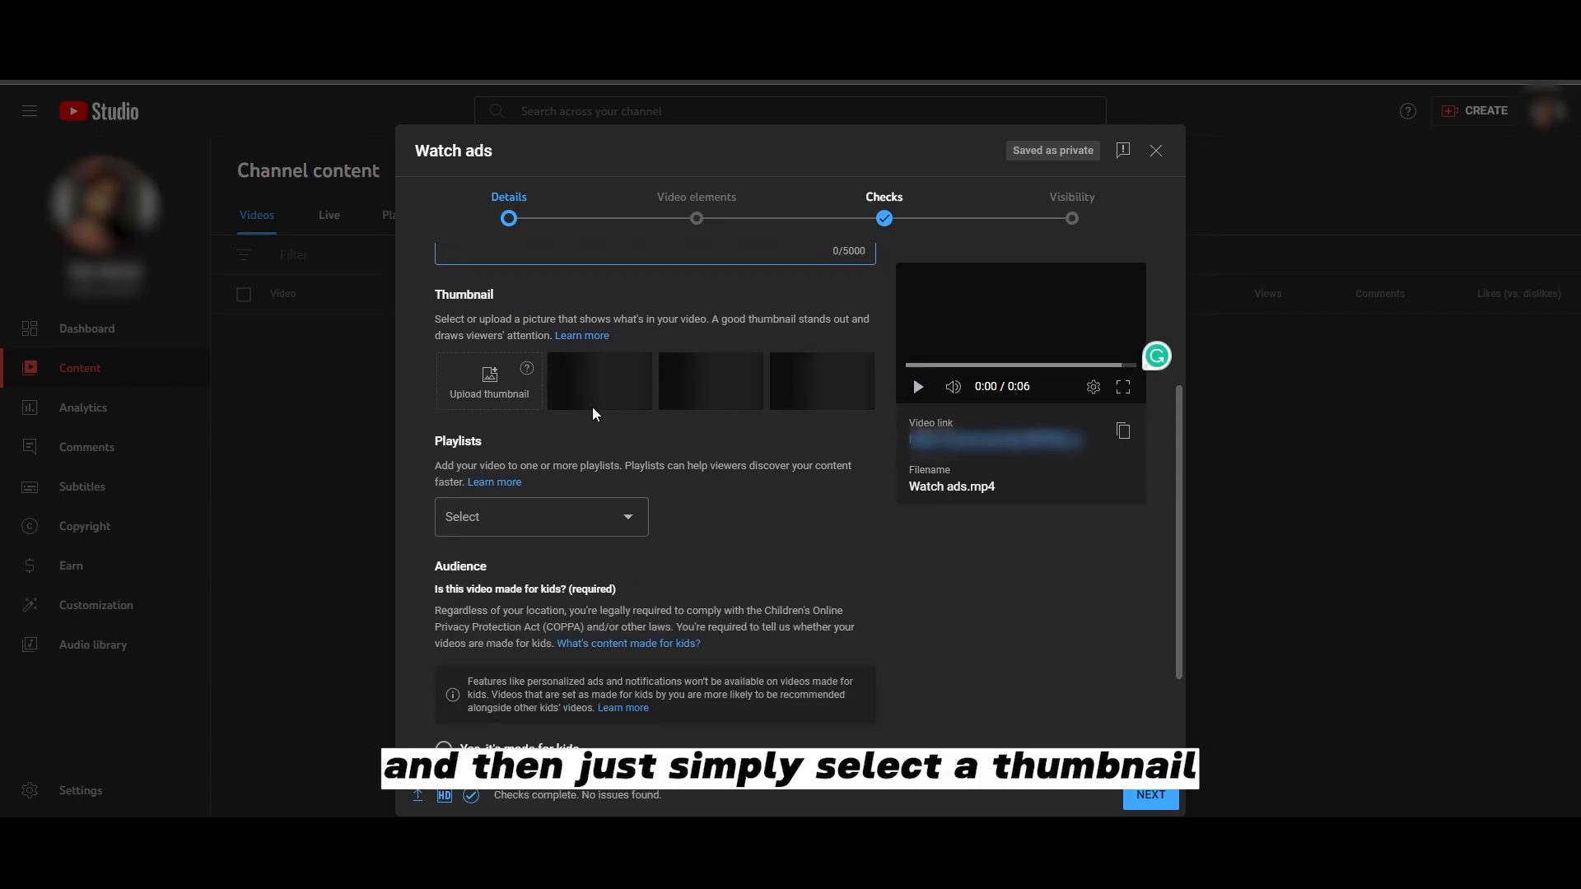
{"action": "left_click", "coordinate": [507, 406]}
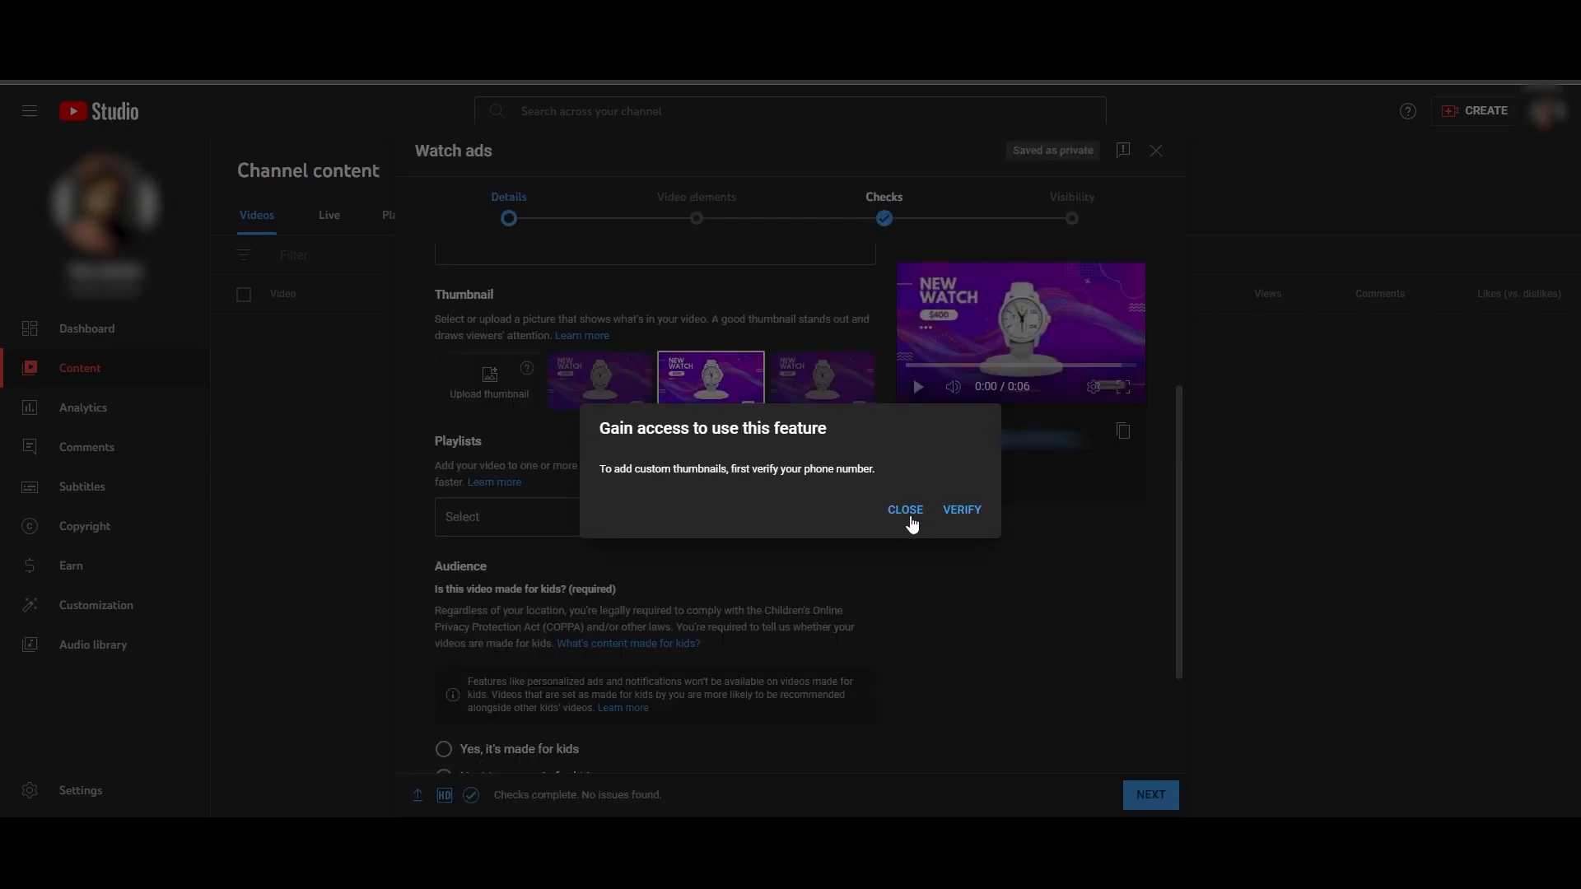
{"action": "left_click", "coordinate": [910, 517]}
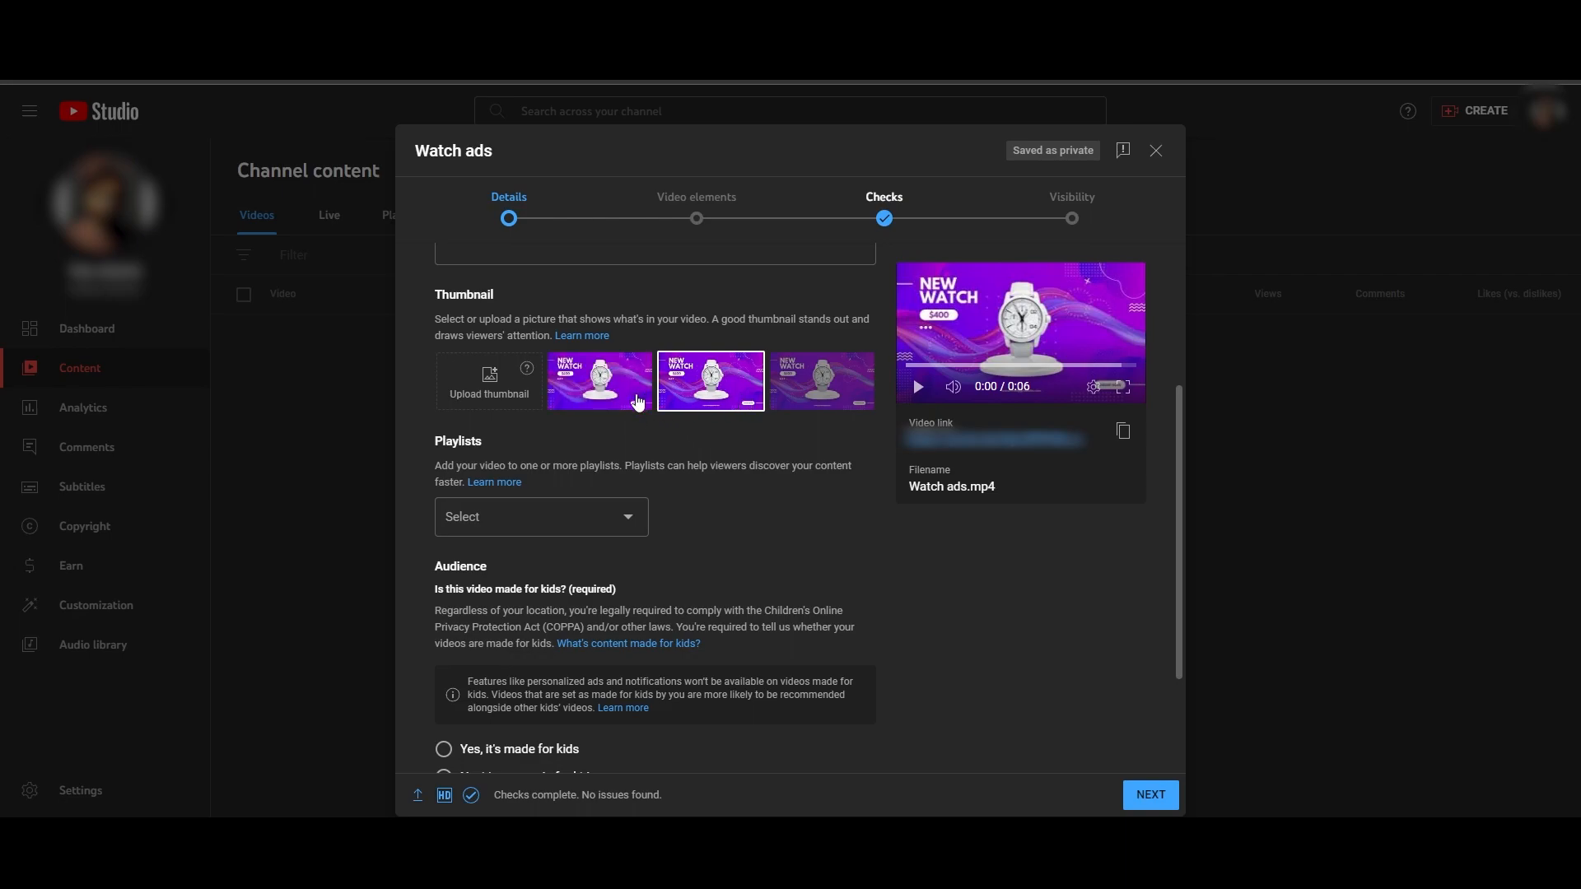
- Set the third suggested frame as the video's thumbnail and check the available playlists without assigning one
{"action": "left_click", "coordinate": [639, 397]}
{"action": "left_click", "coordinate": [705, 388]}
{"action": "left_click", "coordinate": [775, 394]}
{"action": "left_click", "coordinate": [677, 395]}
{"action": "left_click", "coordinate": [625, 396]}
{"action": "left_click", "coordinate": [703, 397]}
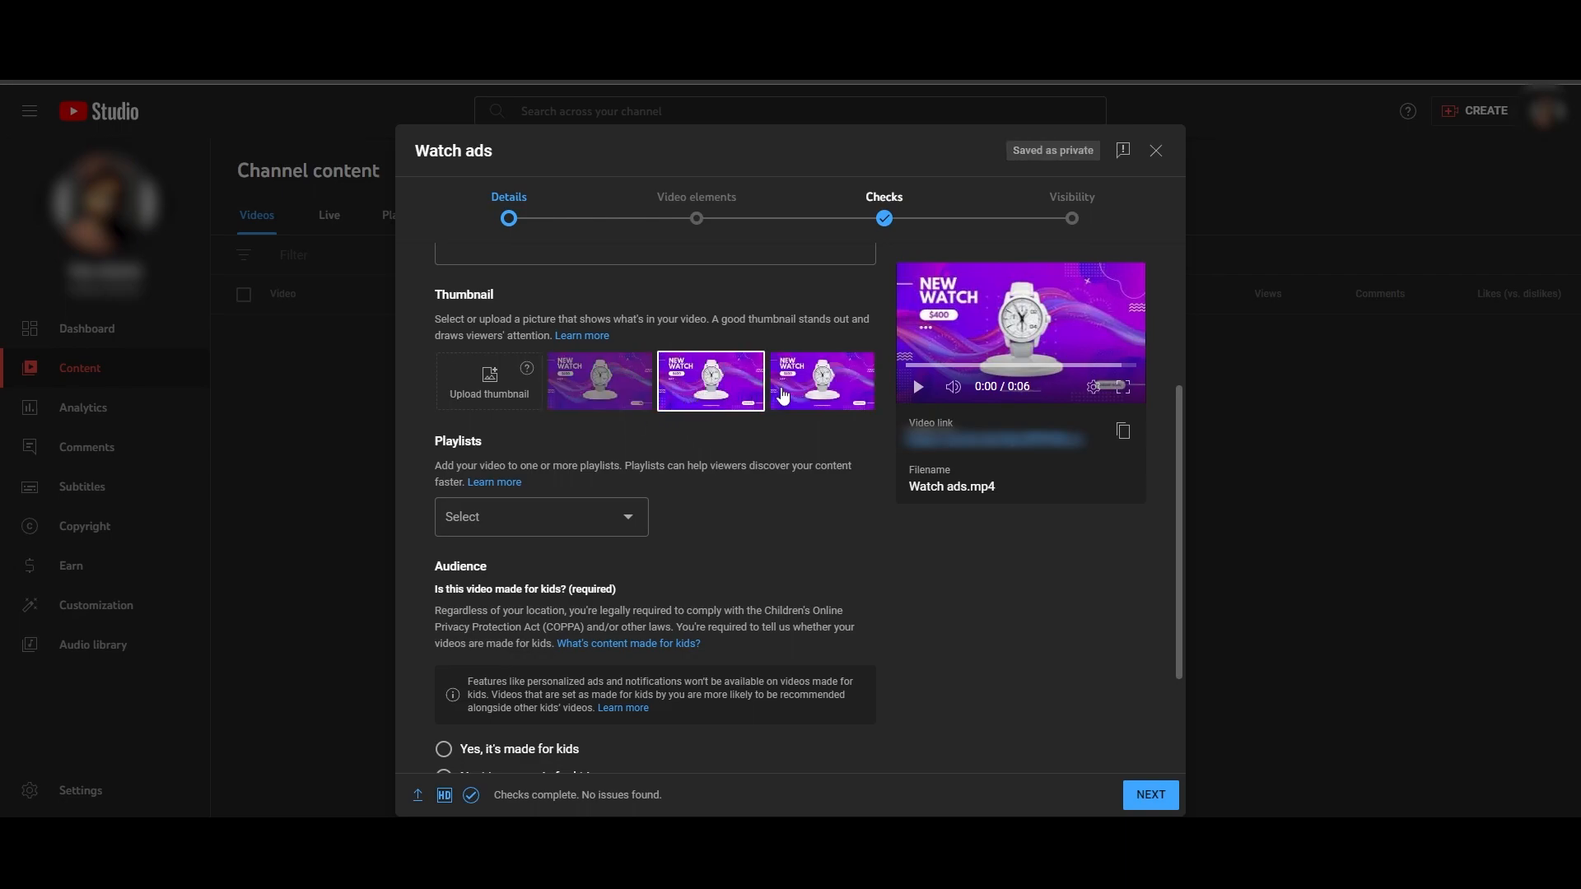
{"action": "left_click", "coordinate": [786, 396]}
{"action": "left_click", "coordinate": [624, 524]}
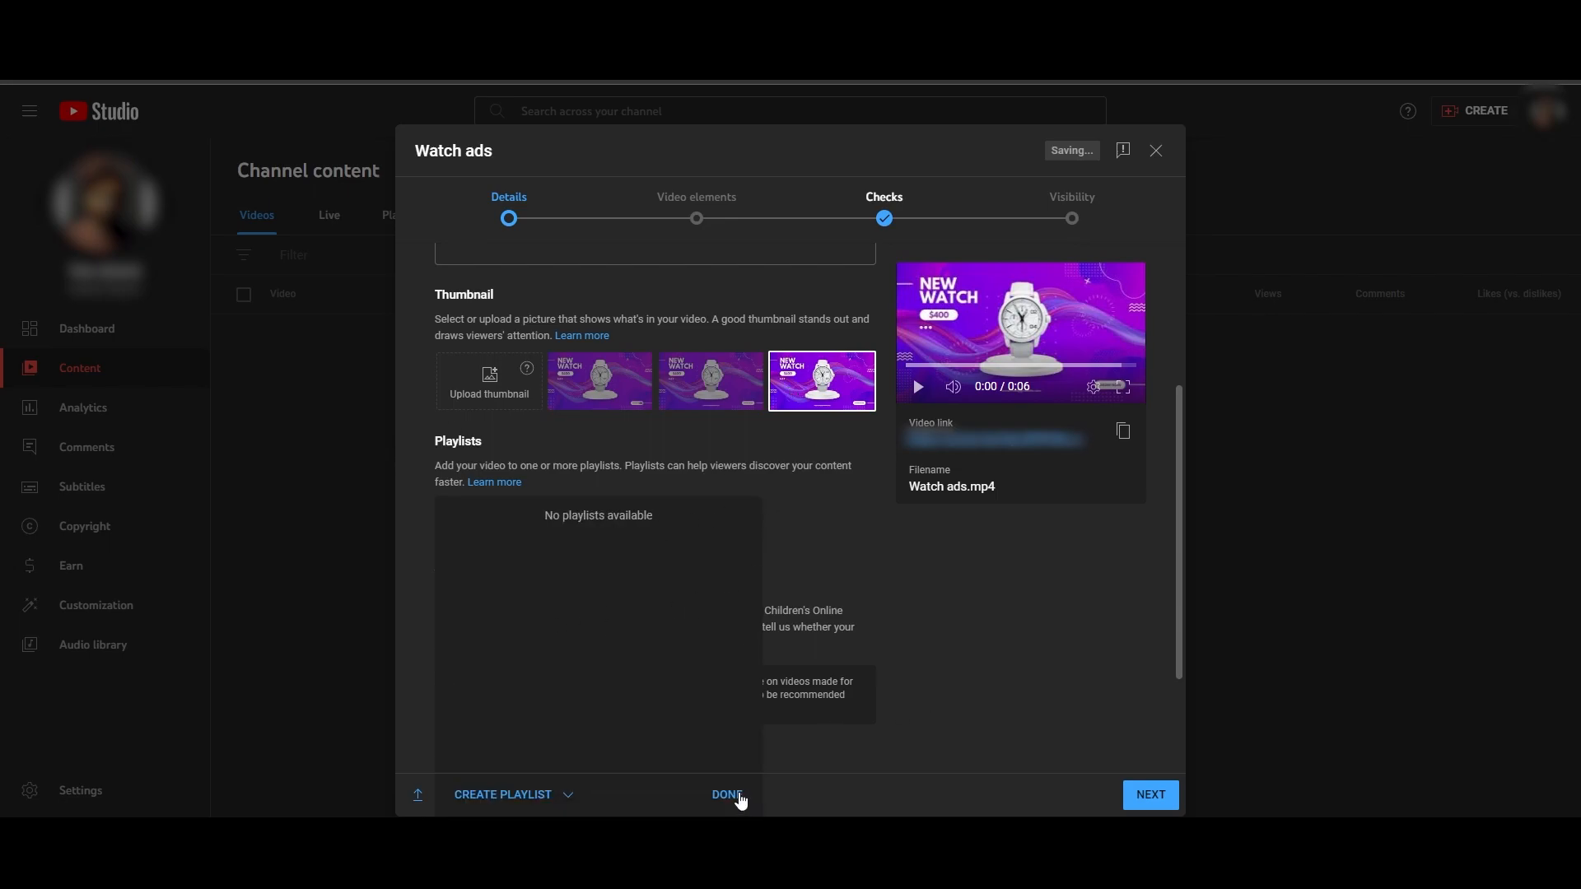
{"action": "left_click", "coordinate": [740, 797]}
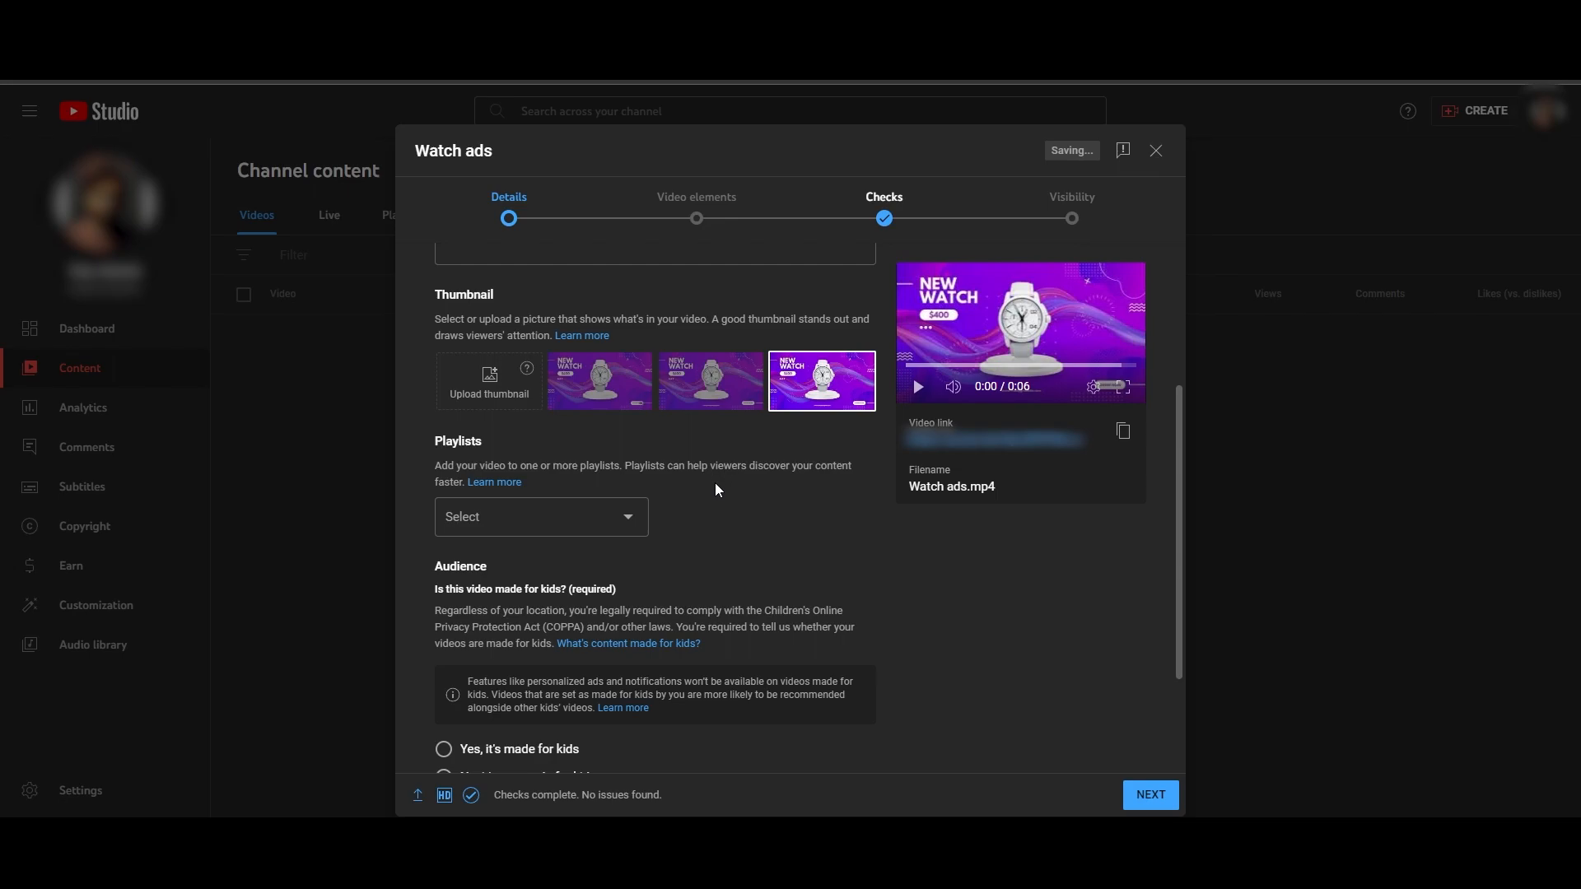
- Set the video's audience to "No, it's not made for kids"
{"action": "scroll", "coordinate": [715, 490], "scroll_direction": "down", "scroll_amount": 2}
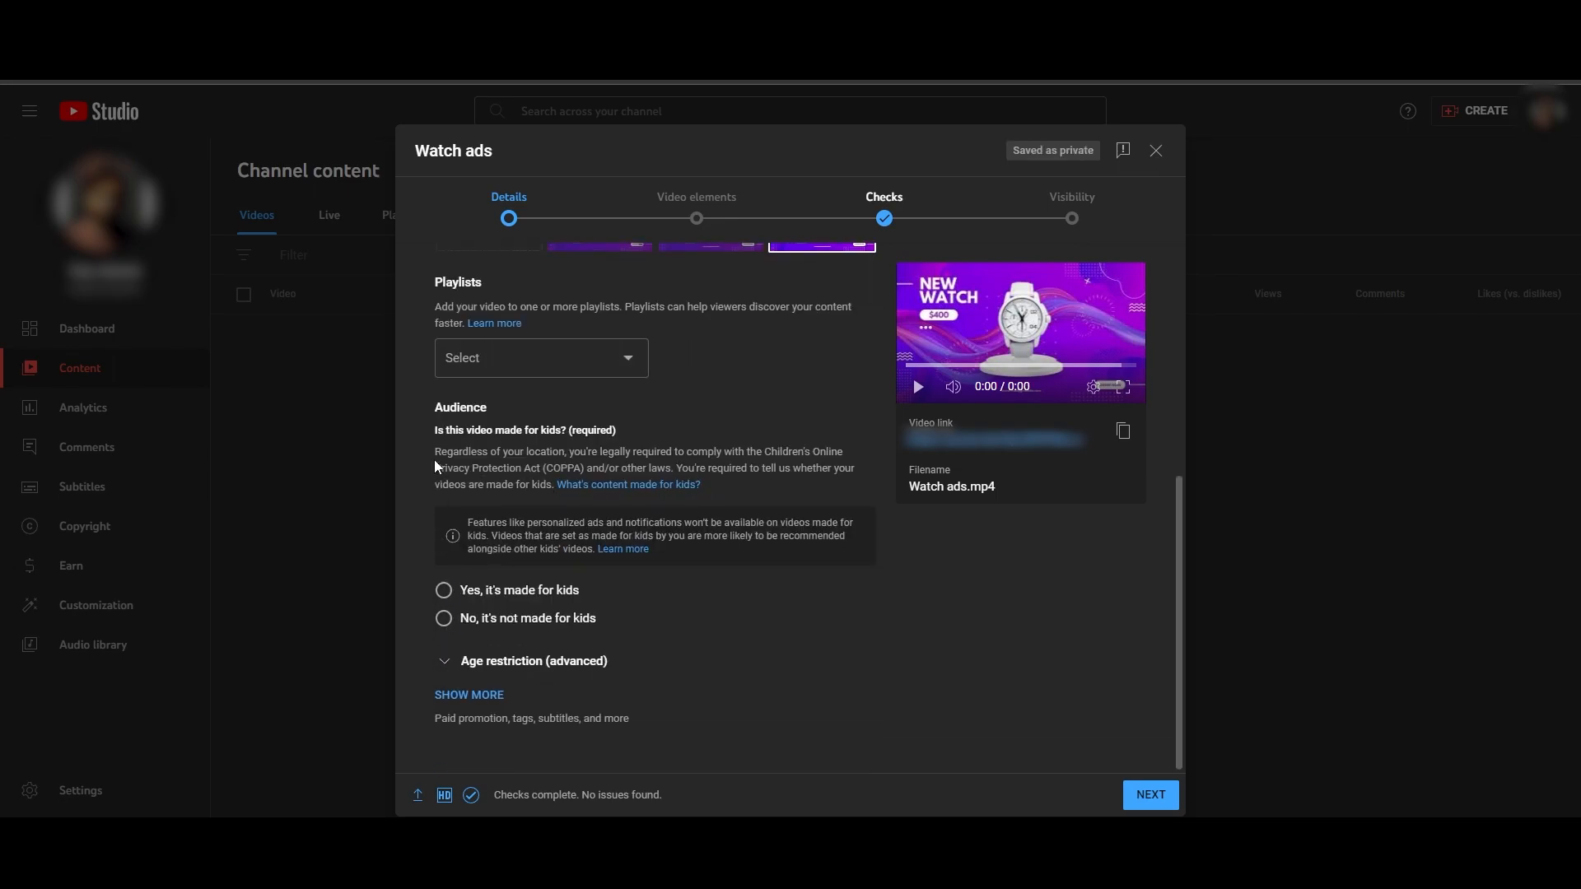
{"action": "left_click_drag", "start_coordinate": [435, 414], "coordinate": [517, 419]}
{"action": "left_click", "coordinate": [445, 593]}
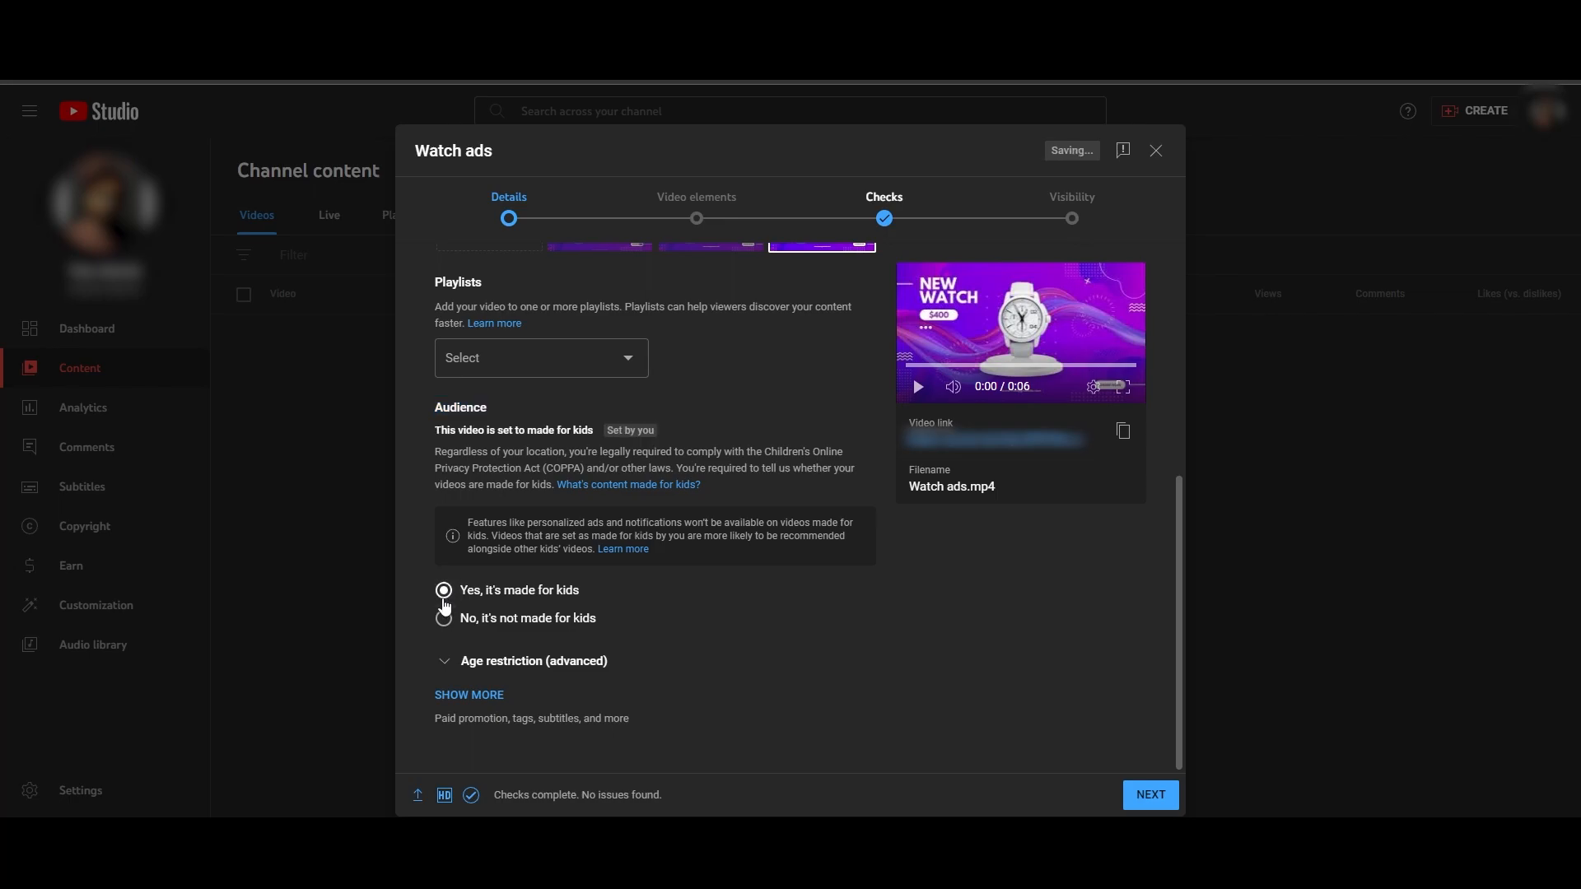
{"action": "left_click_drag", "start_coordinate": [431, 432], "coordinate": [616, 442]}
{"action": "left_click", "coordinate": [616, 443]}
{"action": "left_click", "coordinate": [448, 621]}
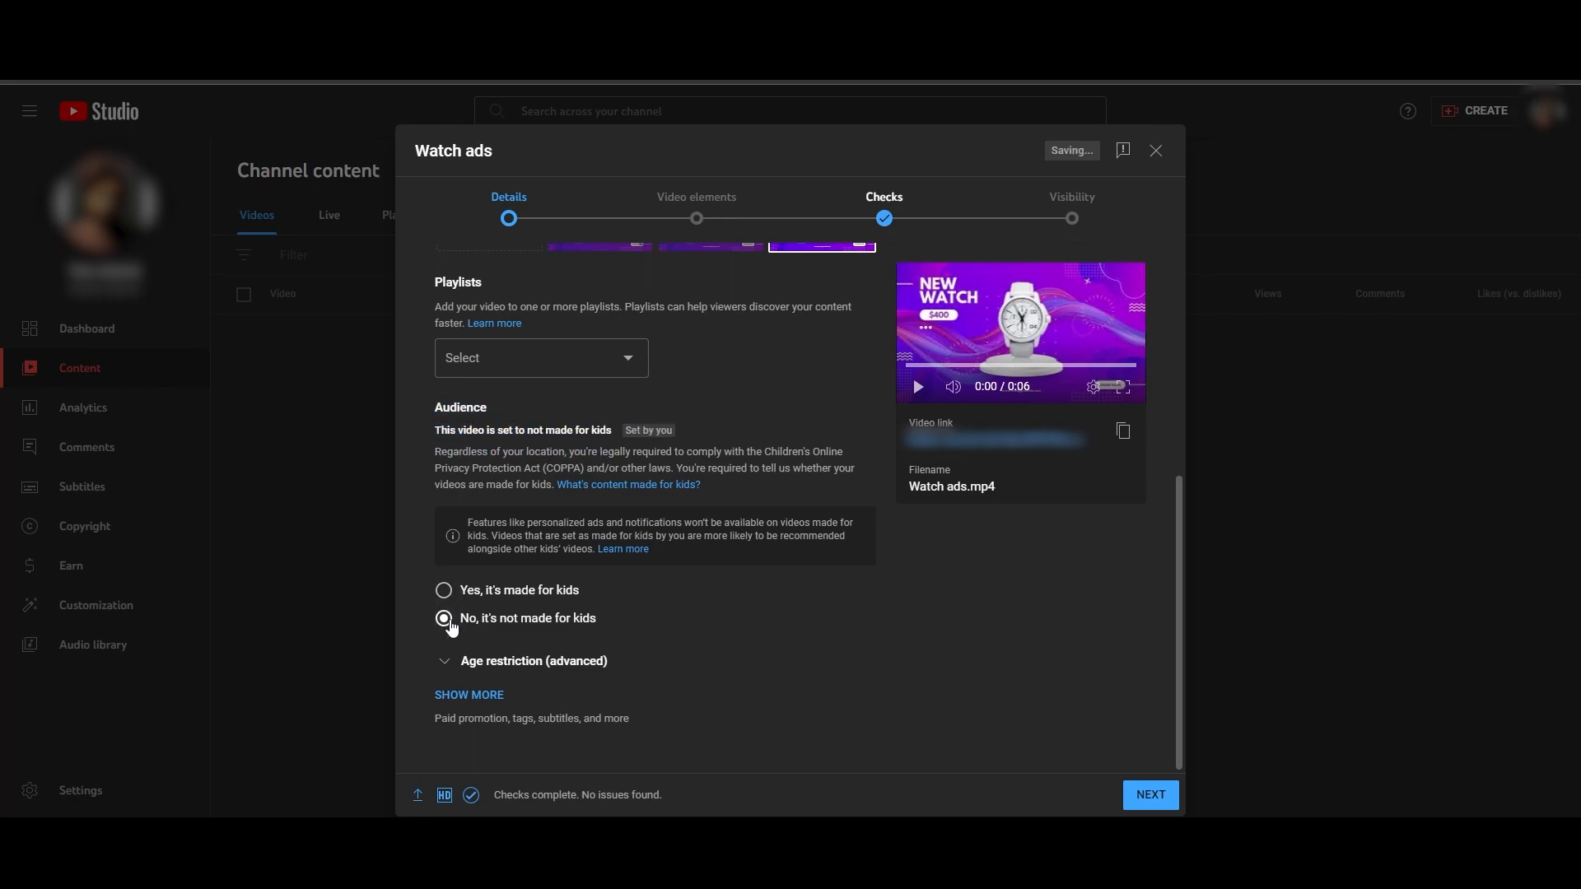
- Expand the additional video details and examine the paid promotion, automatic chapters, featured places and tags settings
{"action": "left_click", "coordinate": [458, 697]}
{"action": "scroll", "coordinate": [461, 704], "scroll_direction": "down", "scroll_amount": 2}
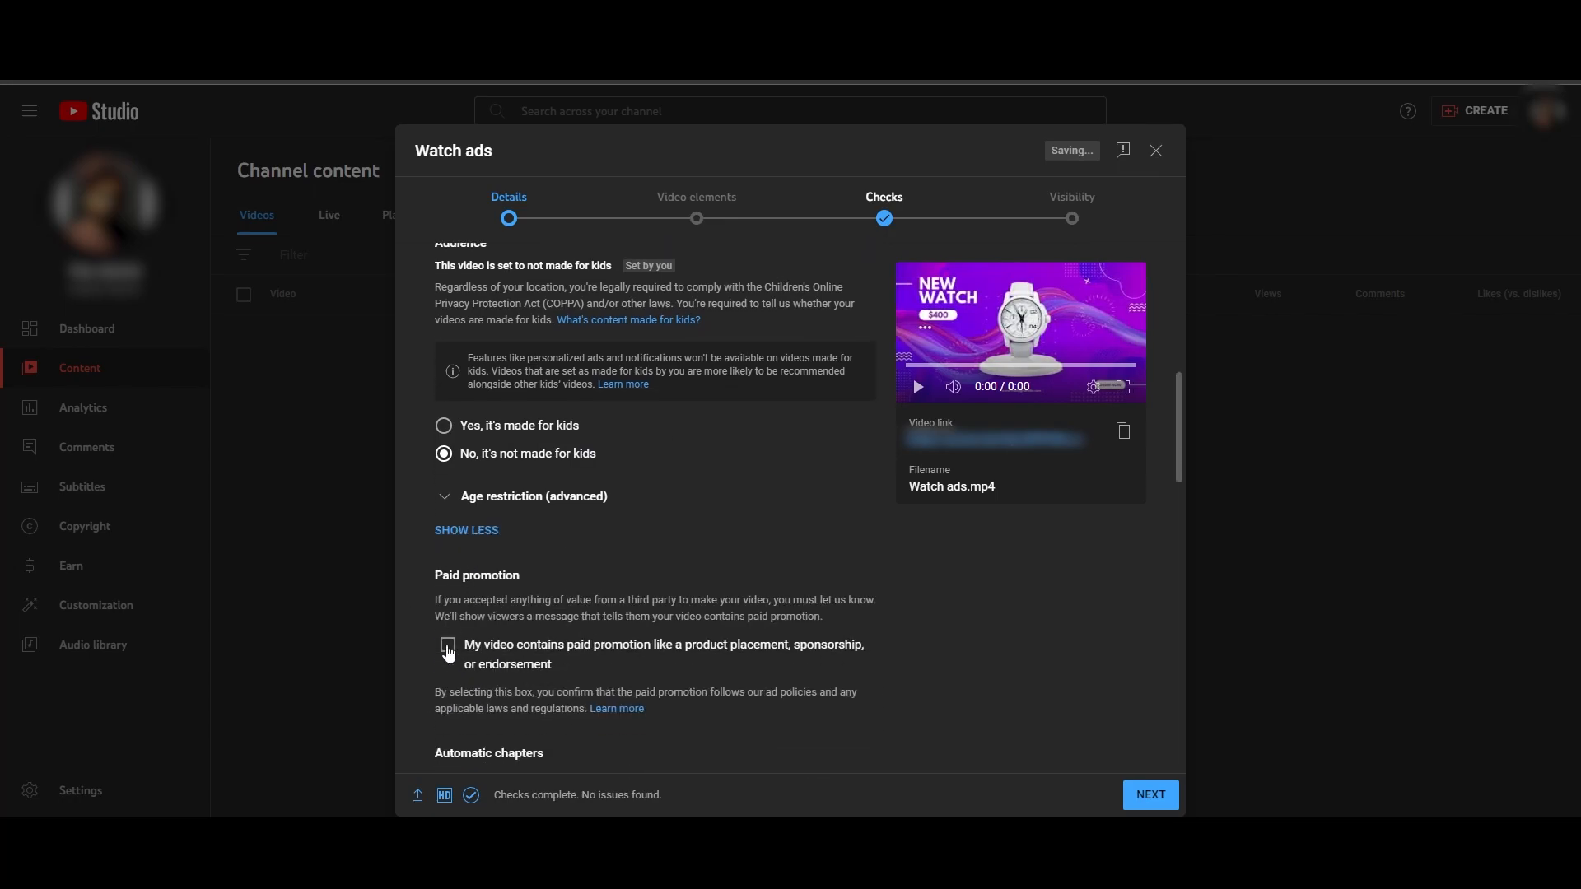
{"action": "left_click_drag", "start_coordinate": [434, 576], "coordinate": [508, 579]}
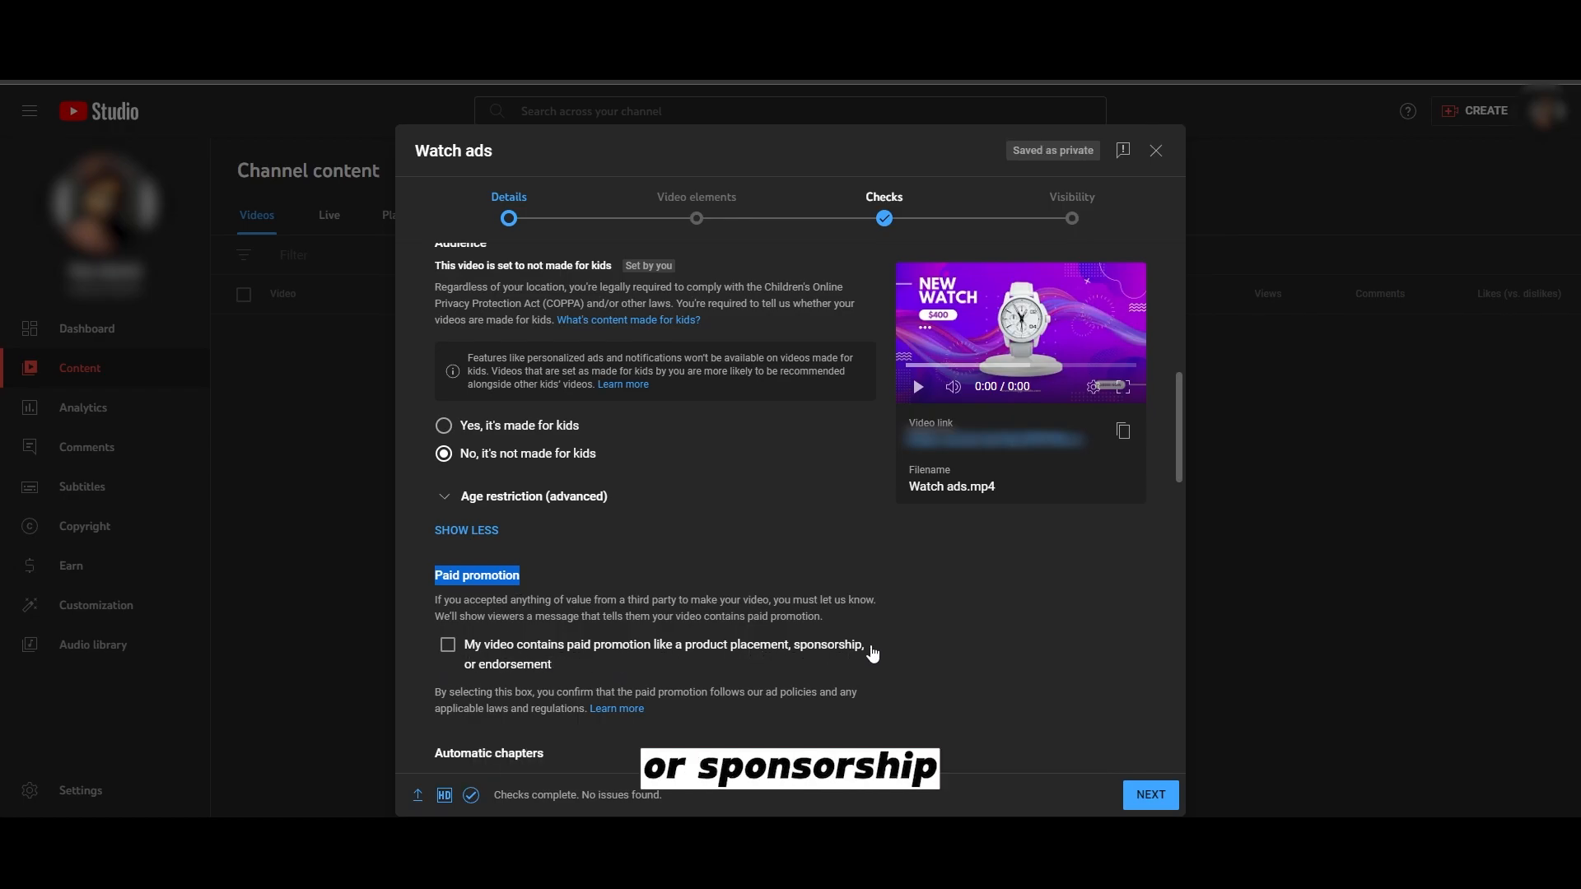
{"action": "left_click", "coordinate": [919, 642]}
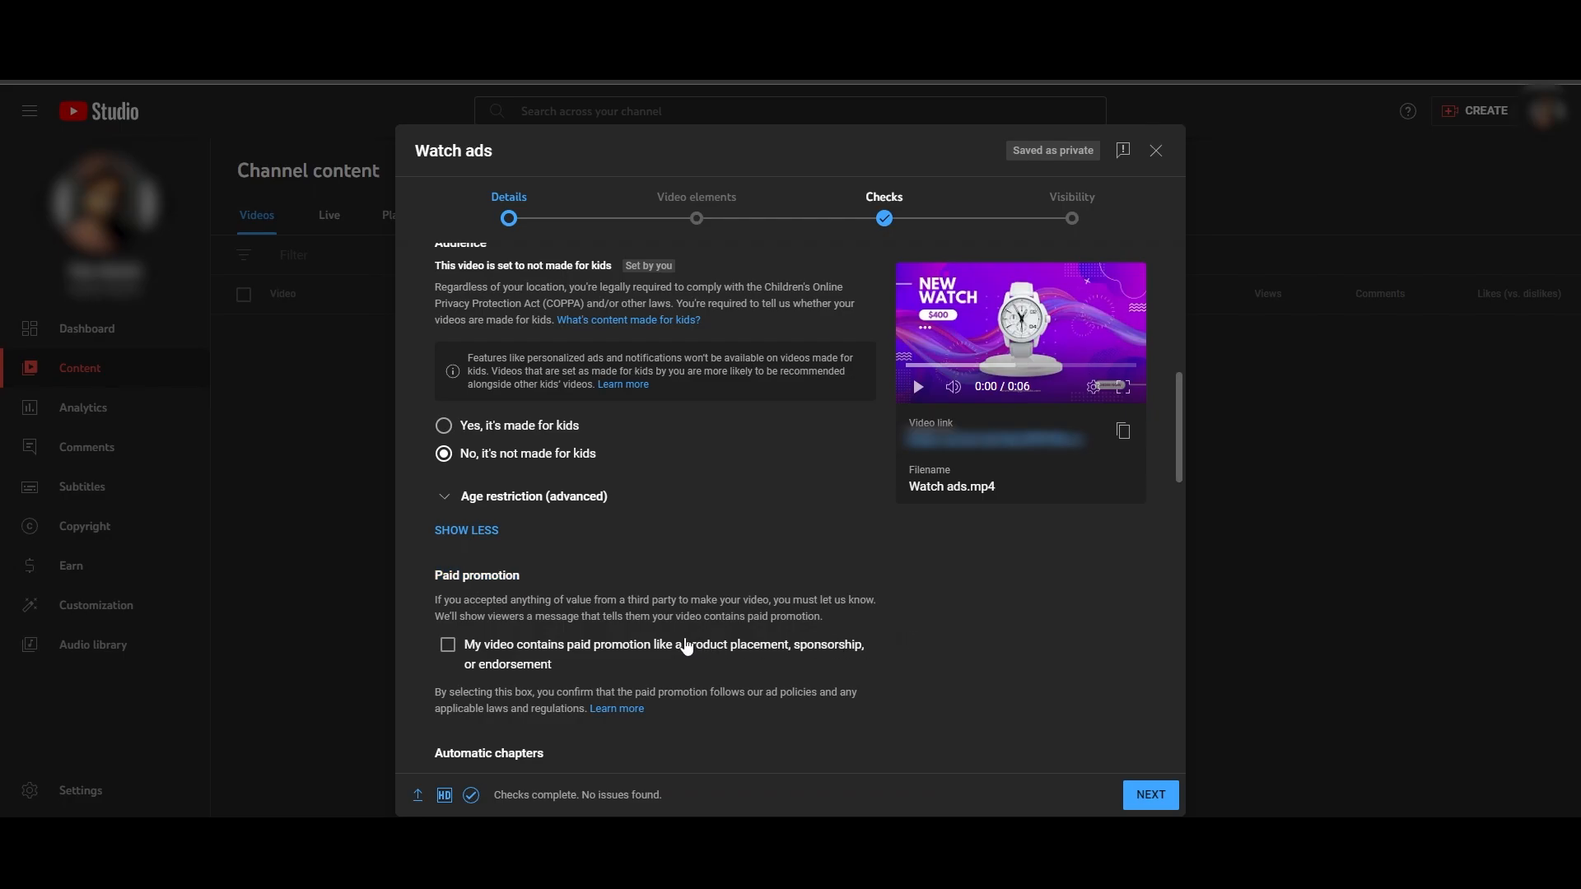
{"action": "scroll", "coordinate": [474, 653], "scroll_direction": "down", "scroll_amount": 5}
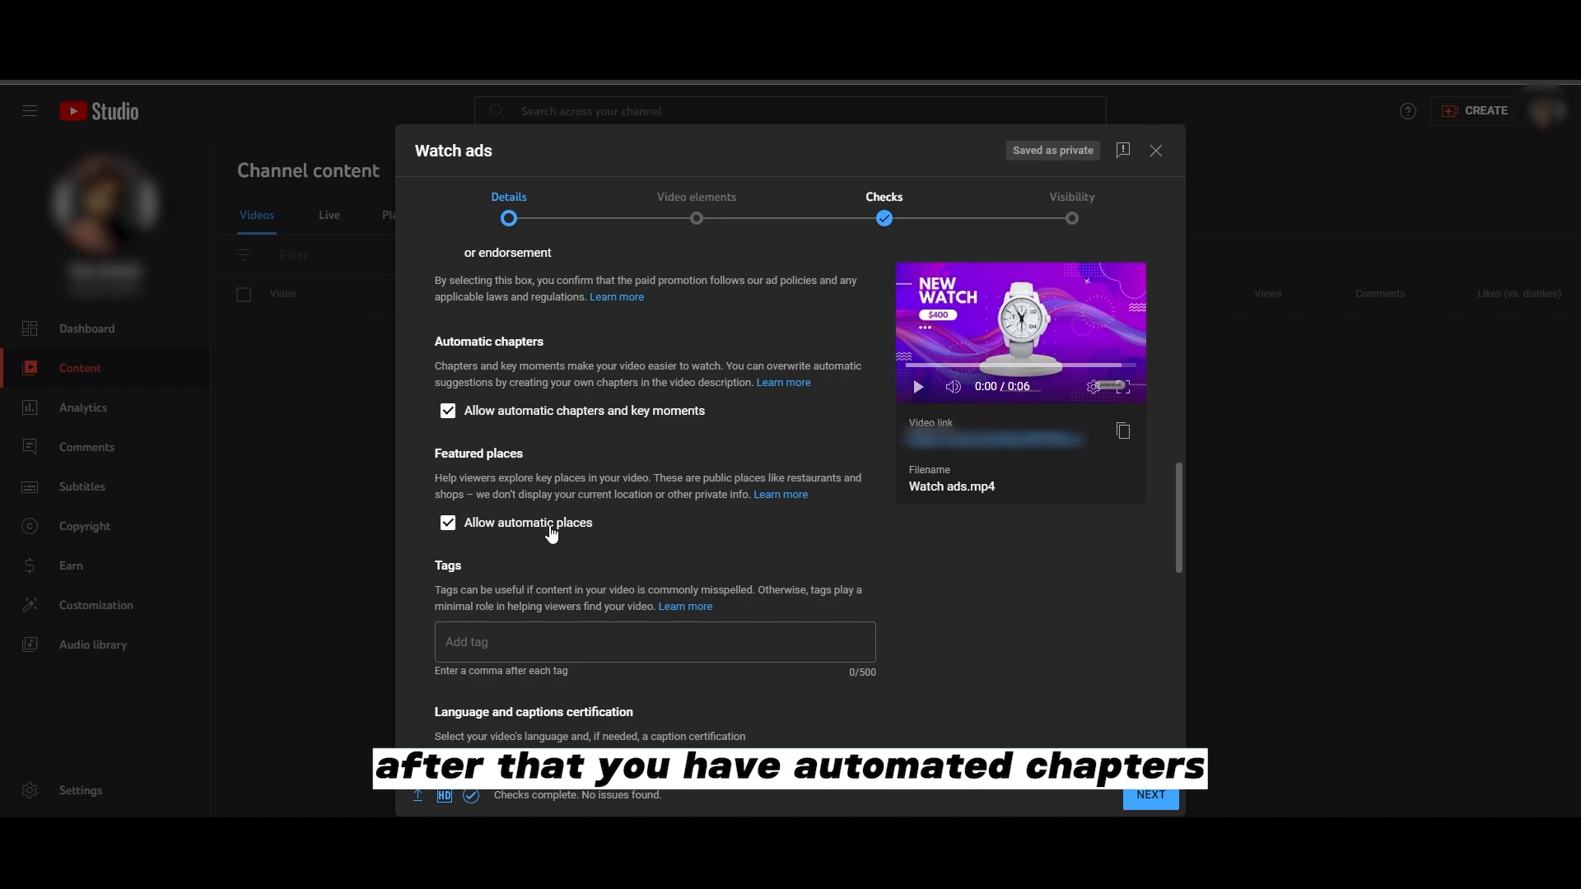
{"action": "scroll", "coordinate": [552, 519], "scroll_direction": "down", "scroll_amount": 1}
{"action": "scroll", "coordinate": [536, 461], "scroll_direction": "down", "scroll_amount": 1}
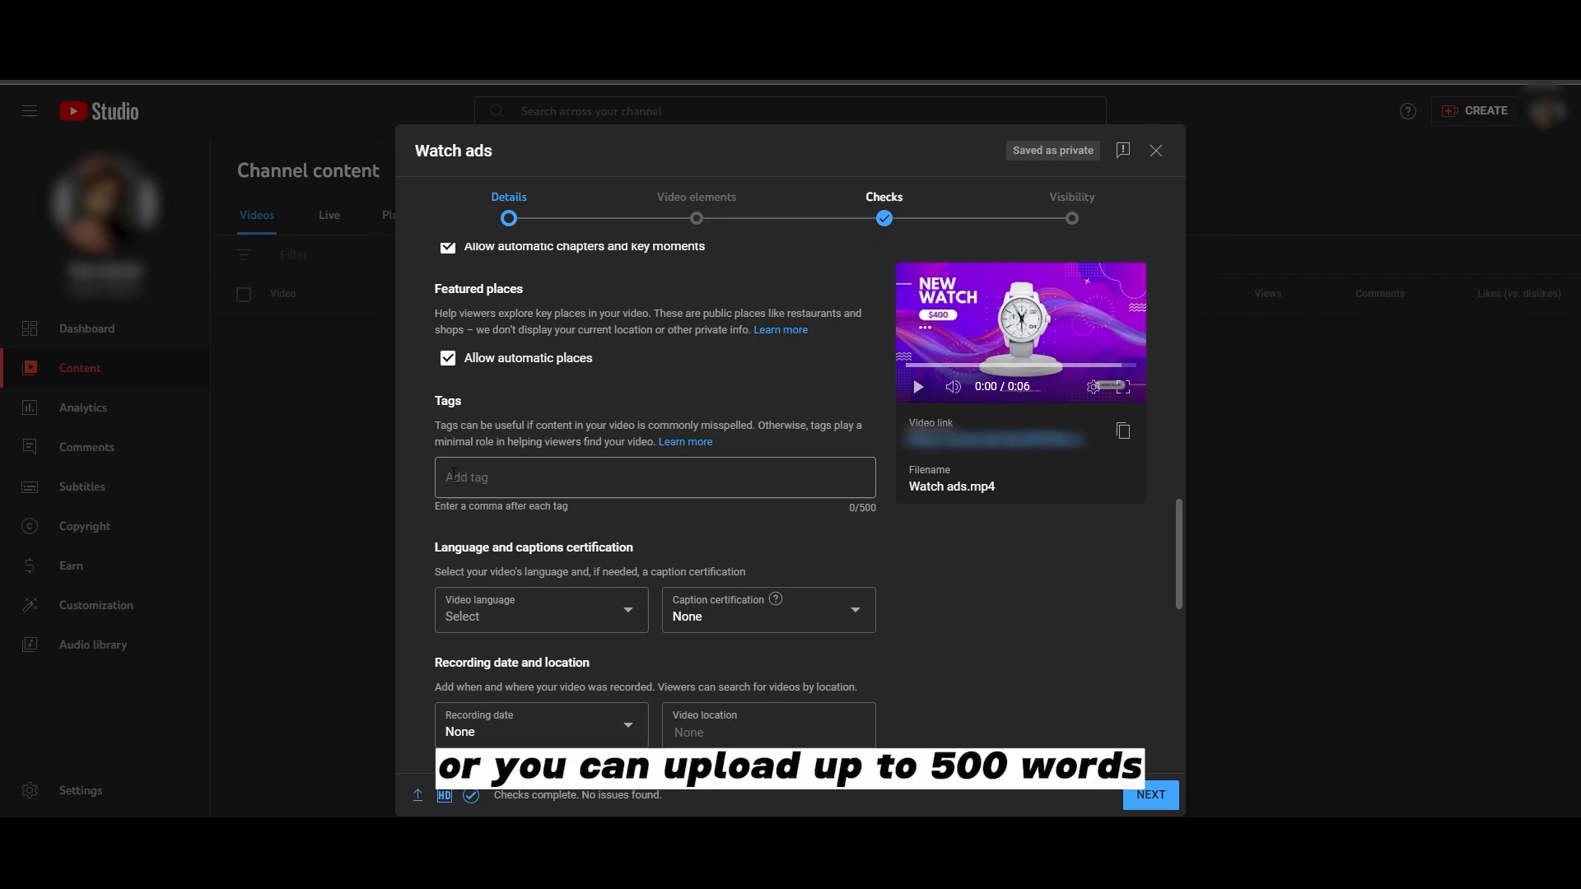
{"action": "left_click_drag", "start_coordinate": [862, 509], "coordinate": [897, 510]}
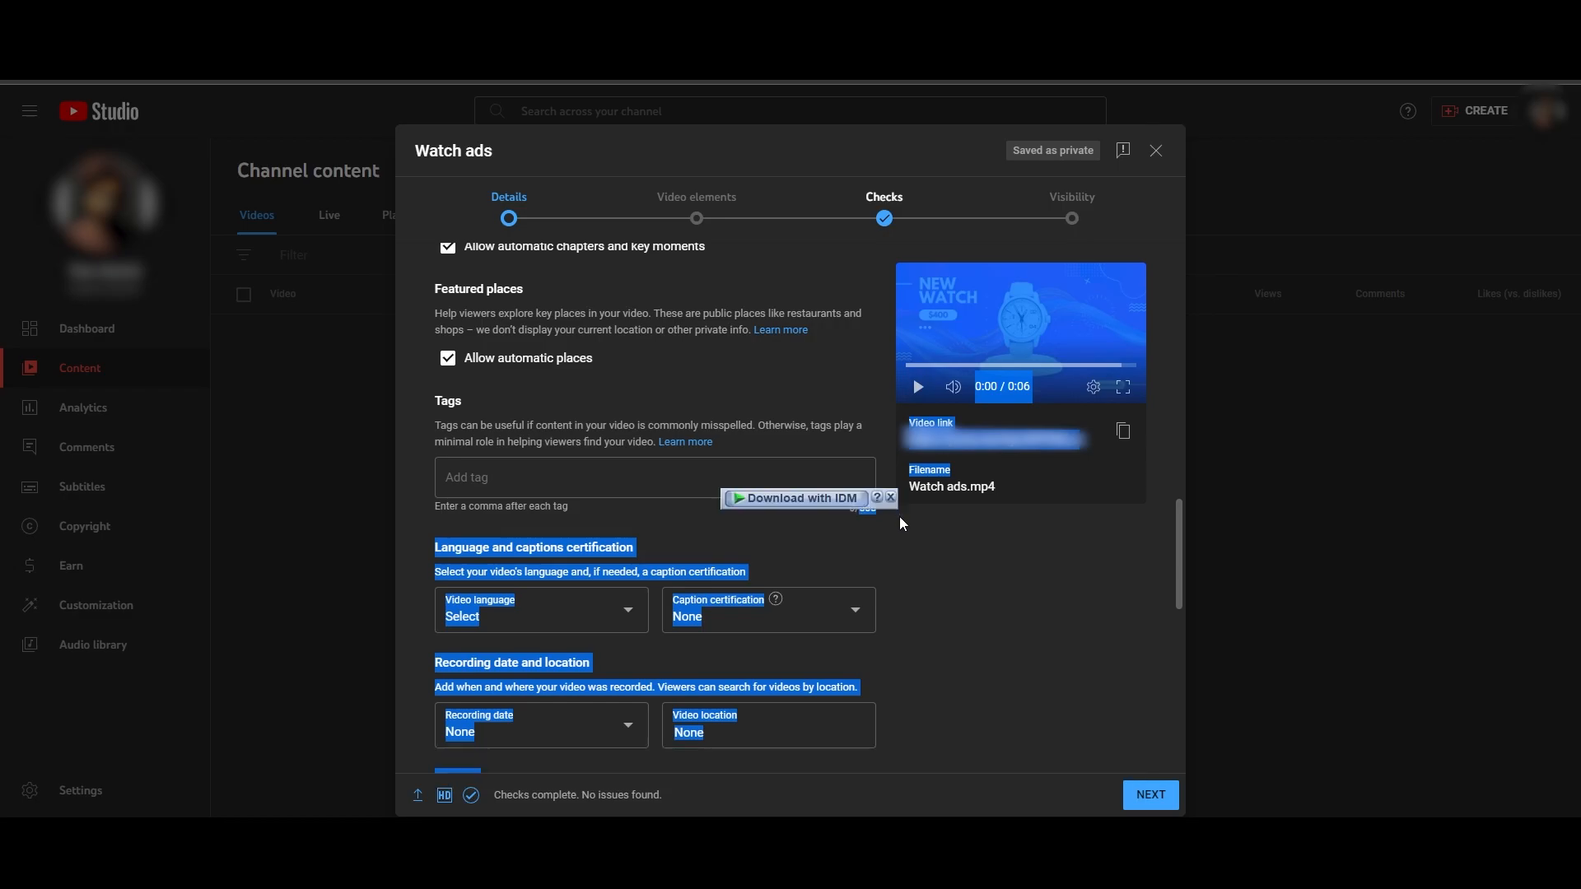
{"action": "left_click", "coordinate": [900, 539]}
{"action": "scroll", "coordinate": [873, 506], "scroll_direction": "down", "scroll_amount": 1}
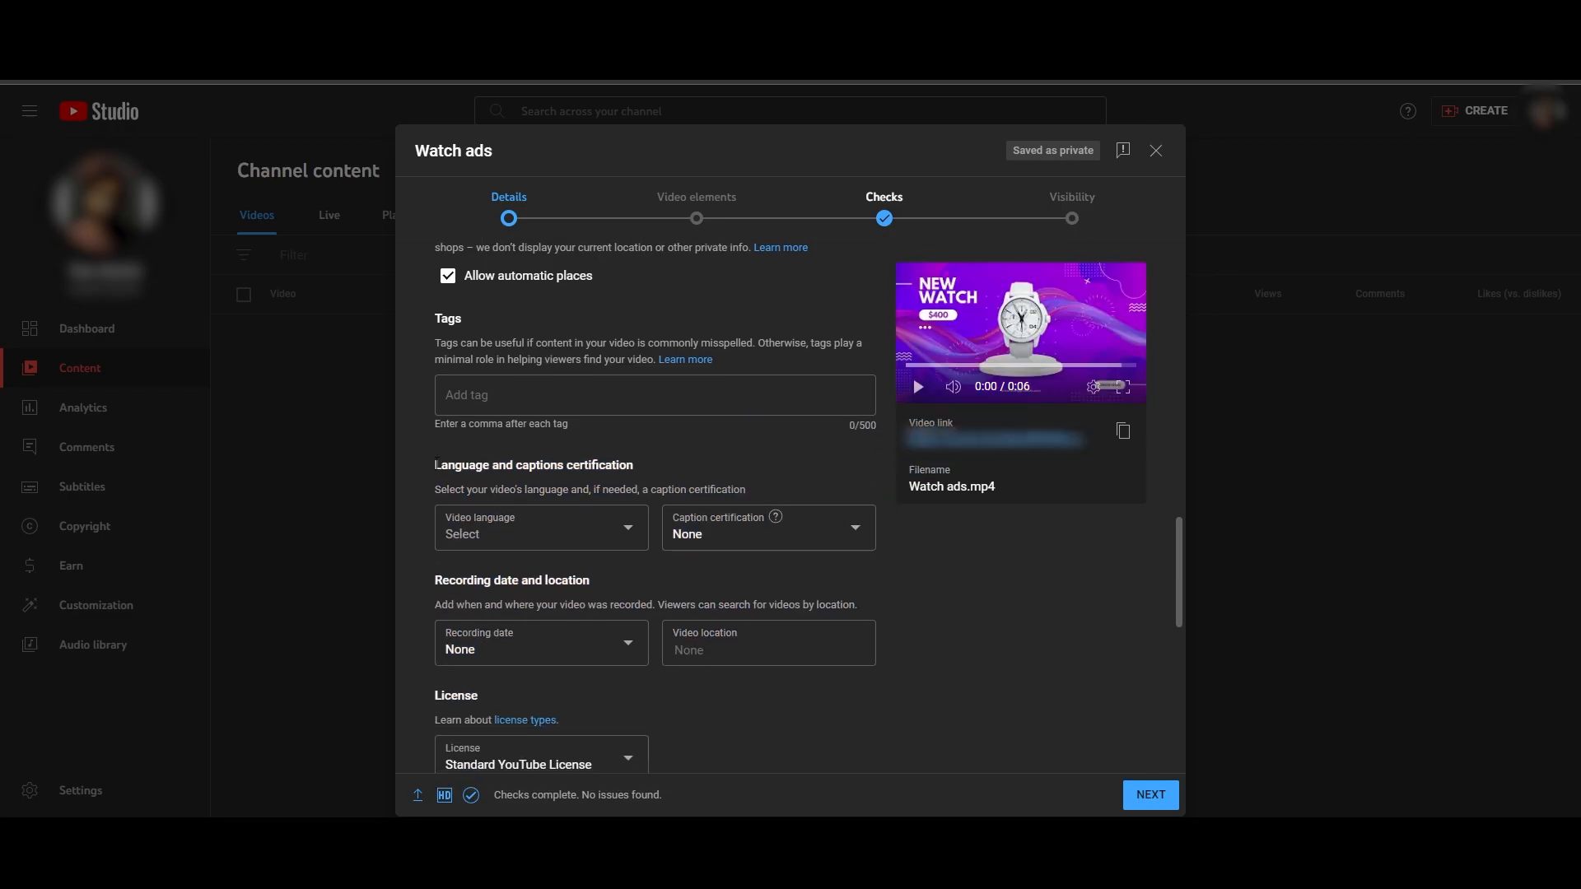
- Set the video language to Not applicable
{"action": "scroll", "coordinate": [742, 486], "scroll_direction": "down", "scroll_amount": 1}
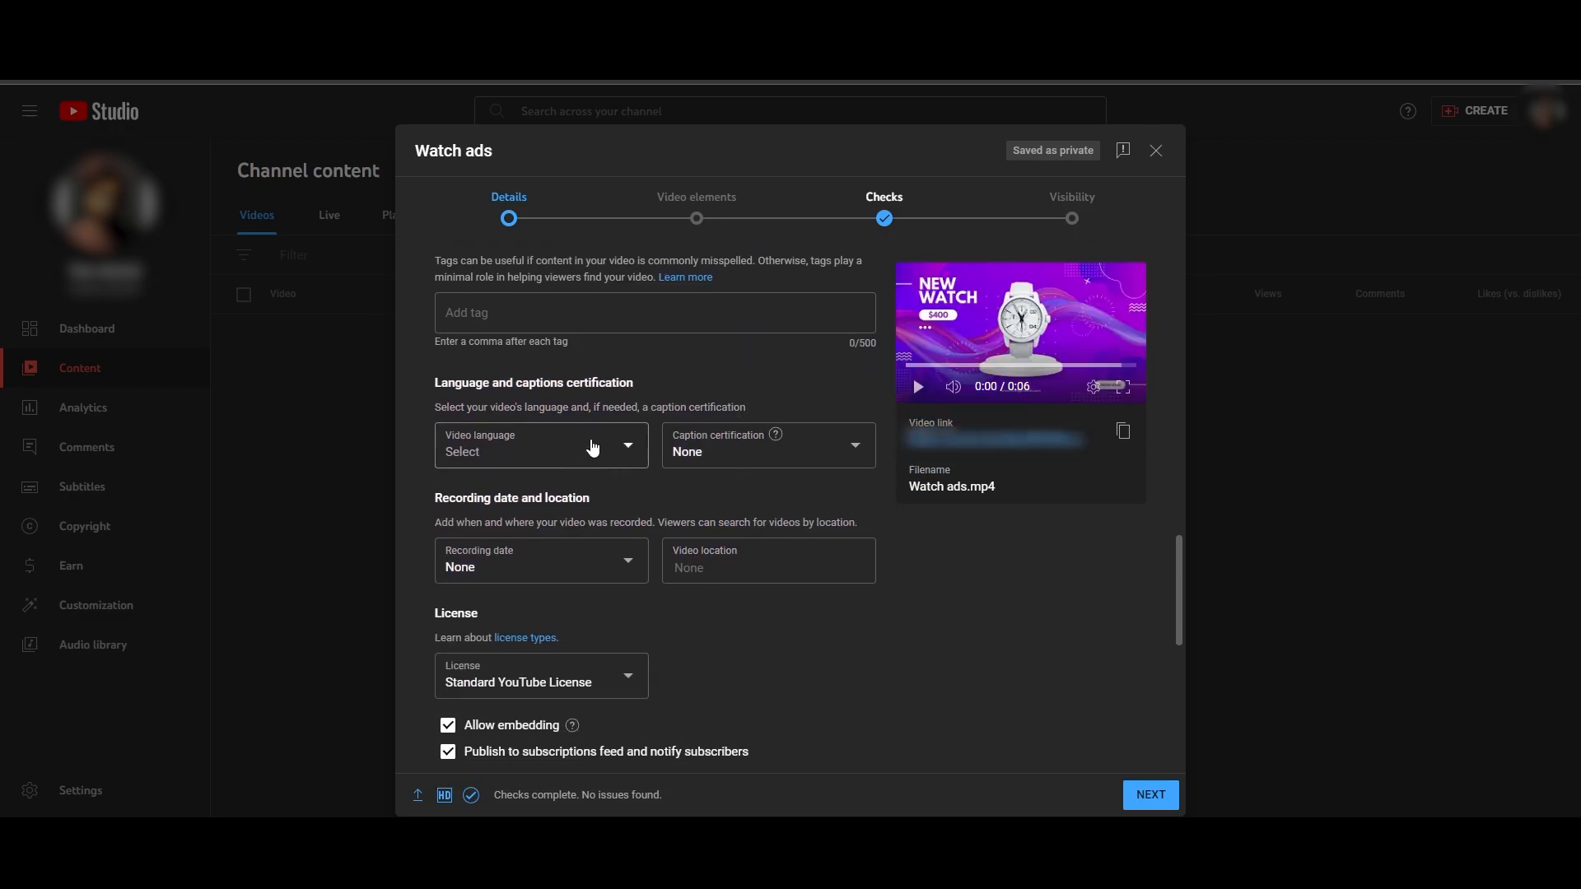
{"action": "left_click", "coordinate": [586, 452]}
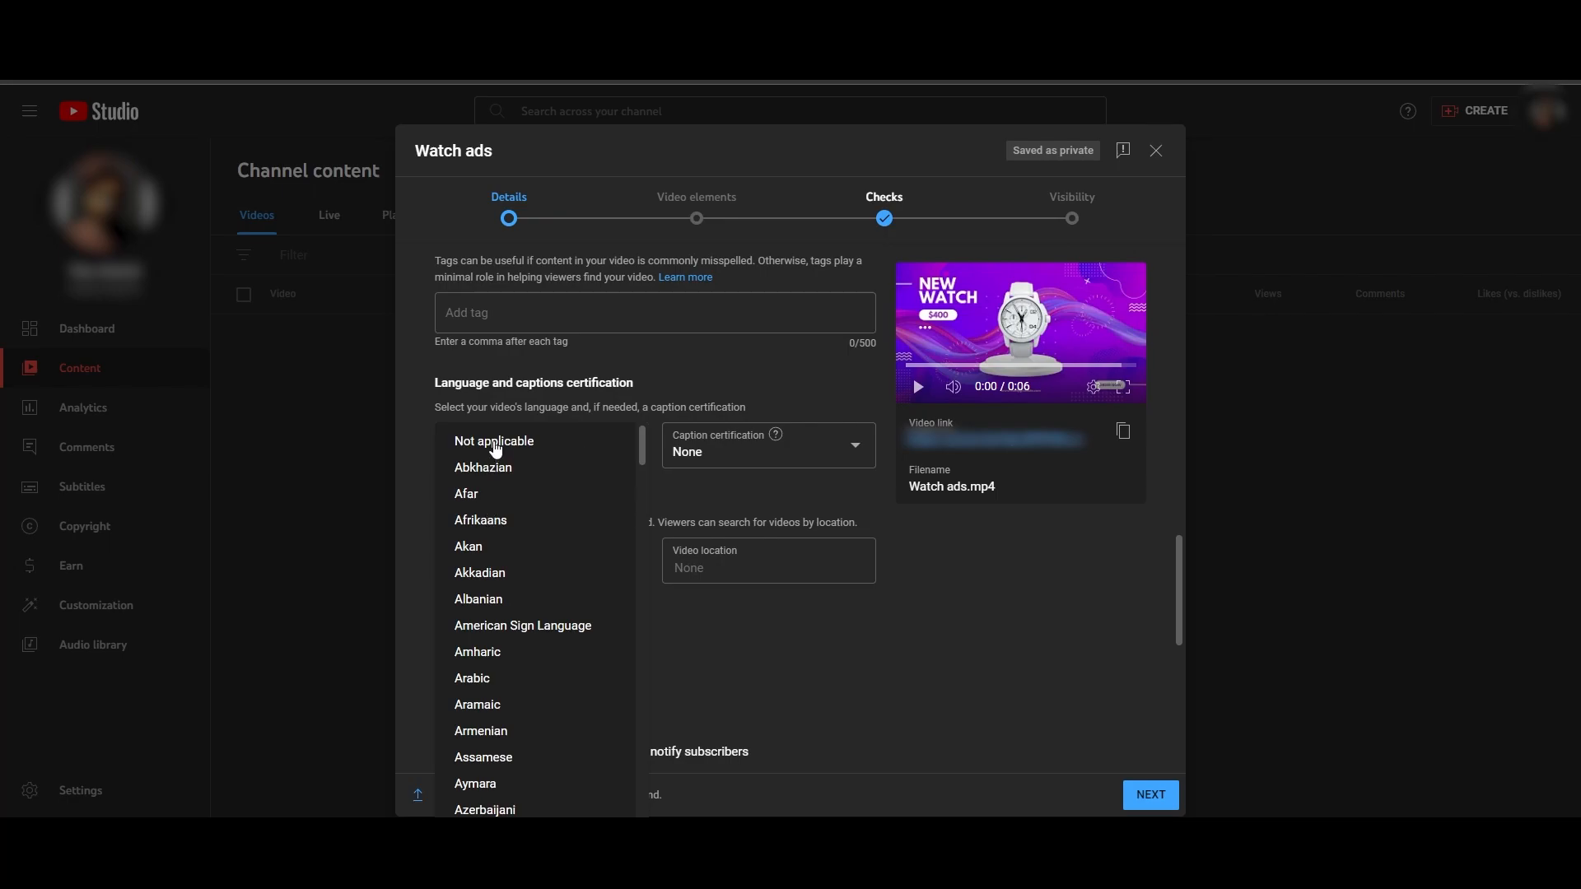
{"action": "left_click", "coordinate": [502, 442]}
- Review the remaining video details, including license, embedding, Shorts sampling and the category choices
{"action": "scroll", "coordinate": [721, 535], "scroll_direction": "down", "scroll_amount": 1}
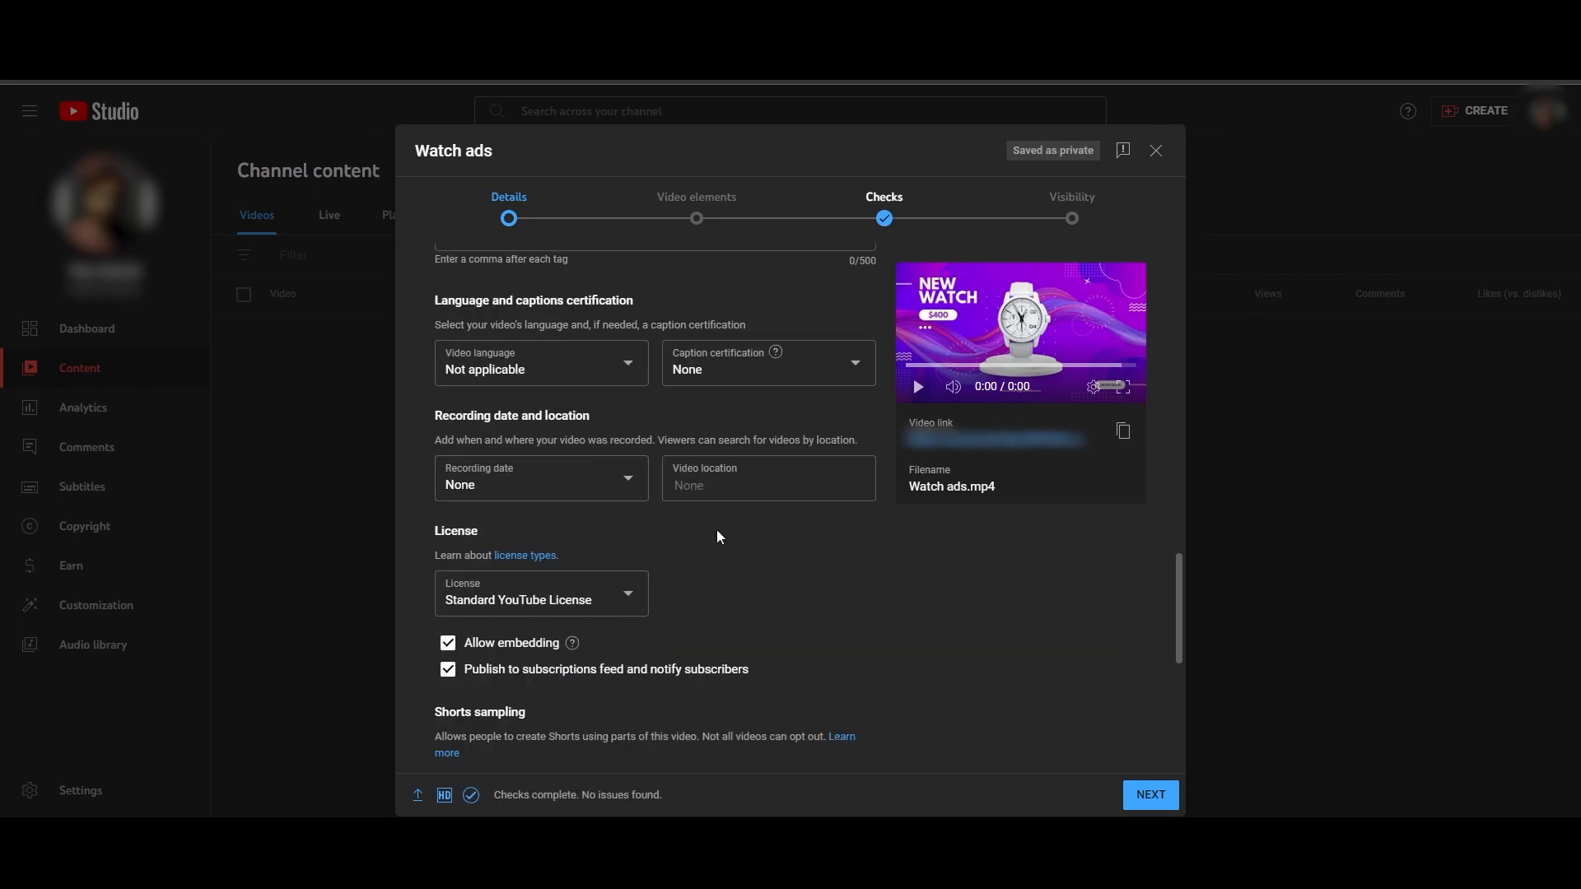
{"action": "scroll", "coordinate": [716, 534], "scroll_direction": "up", "scroll_amount": 10}
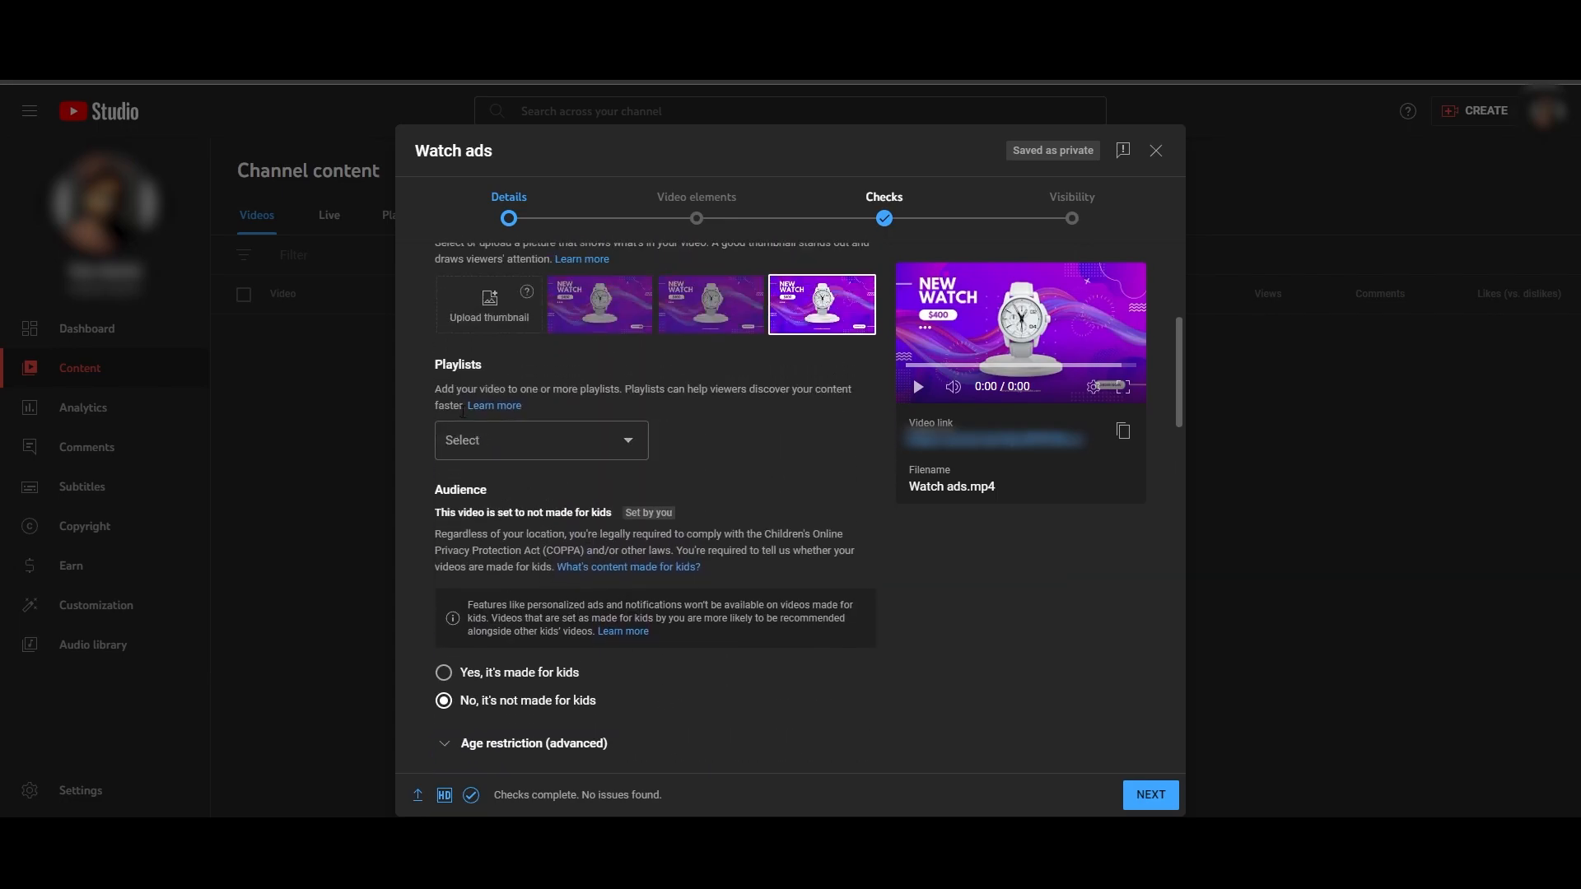
{"action": "scroll", "coordinate": [535, 457], "scroll_direction": "up", "scroll_amount": 3}
{"action": "scroll", "coordinate": [509, 483], "scroll_direction": "down", "scroll_amount": 3}
{"action": "scroll", "coordinate": [469, 514], "scroll_direction": "down", "scroll_amount": 4}
{"action": "left_click", "coordinate": [473, 453]}
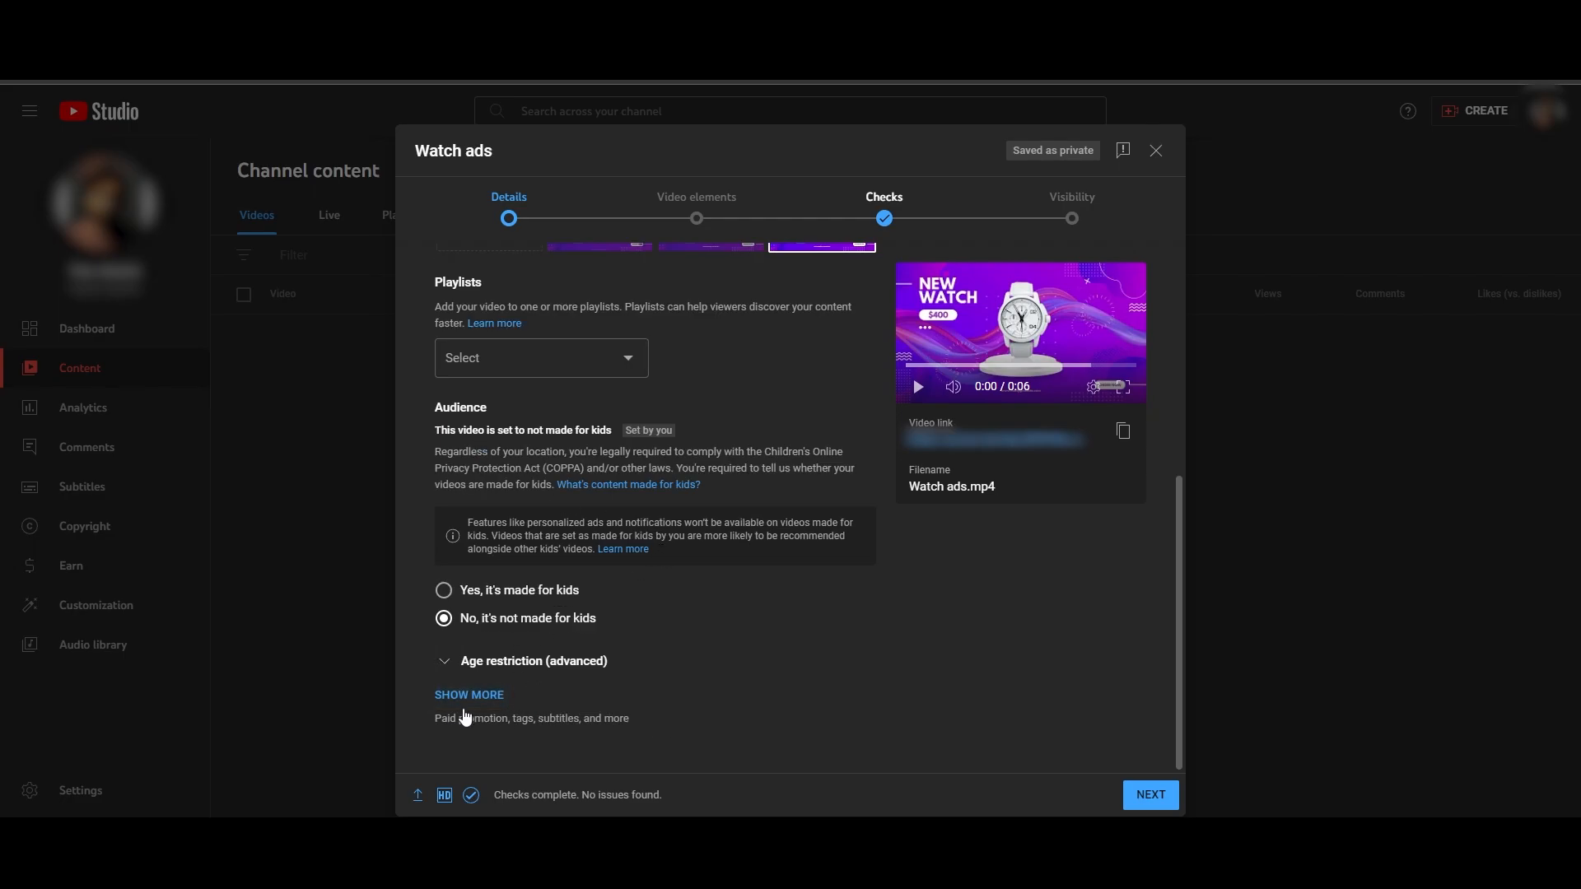
{"action": "left_click", "coordinate": [466, 696]}
{"action": "scroll", "coordinate": [749, 690], "scroll_direction": "down", "scroll_amount": 10}
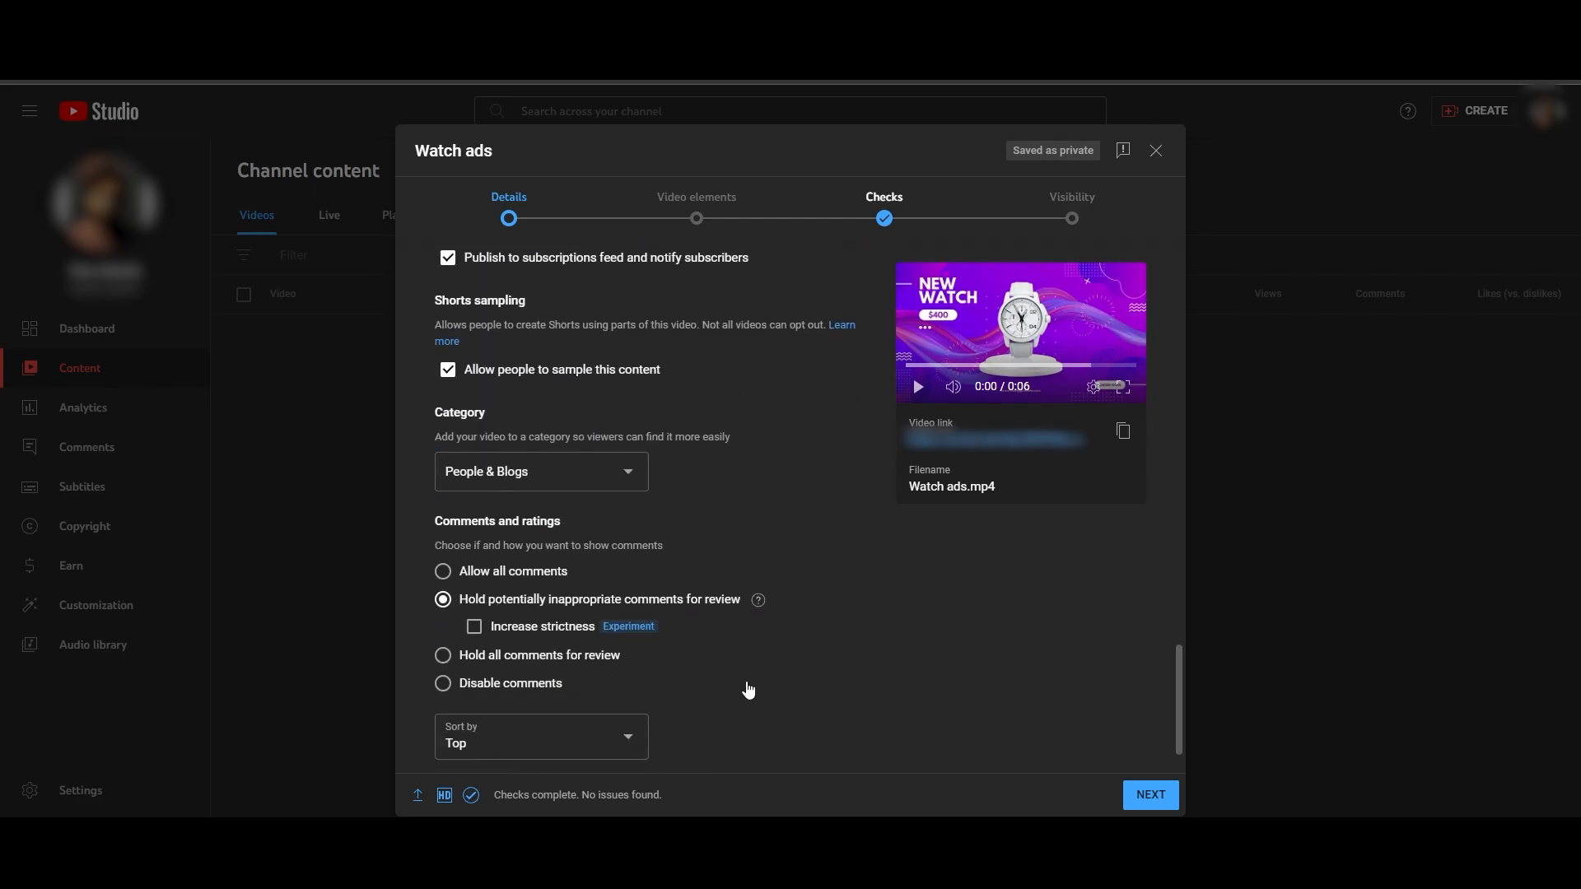
{"action": "scroll", "coordinate": [511, 574], "scroll_direction": "up", "scroll_amount": 2}
{"action": "scroll", "coordinate": [640, 675], "scroll_direction": "down", "scroll_amount": 1}
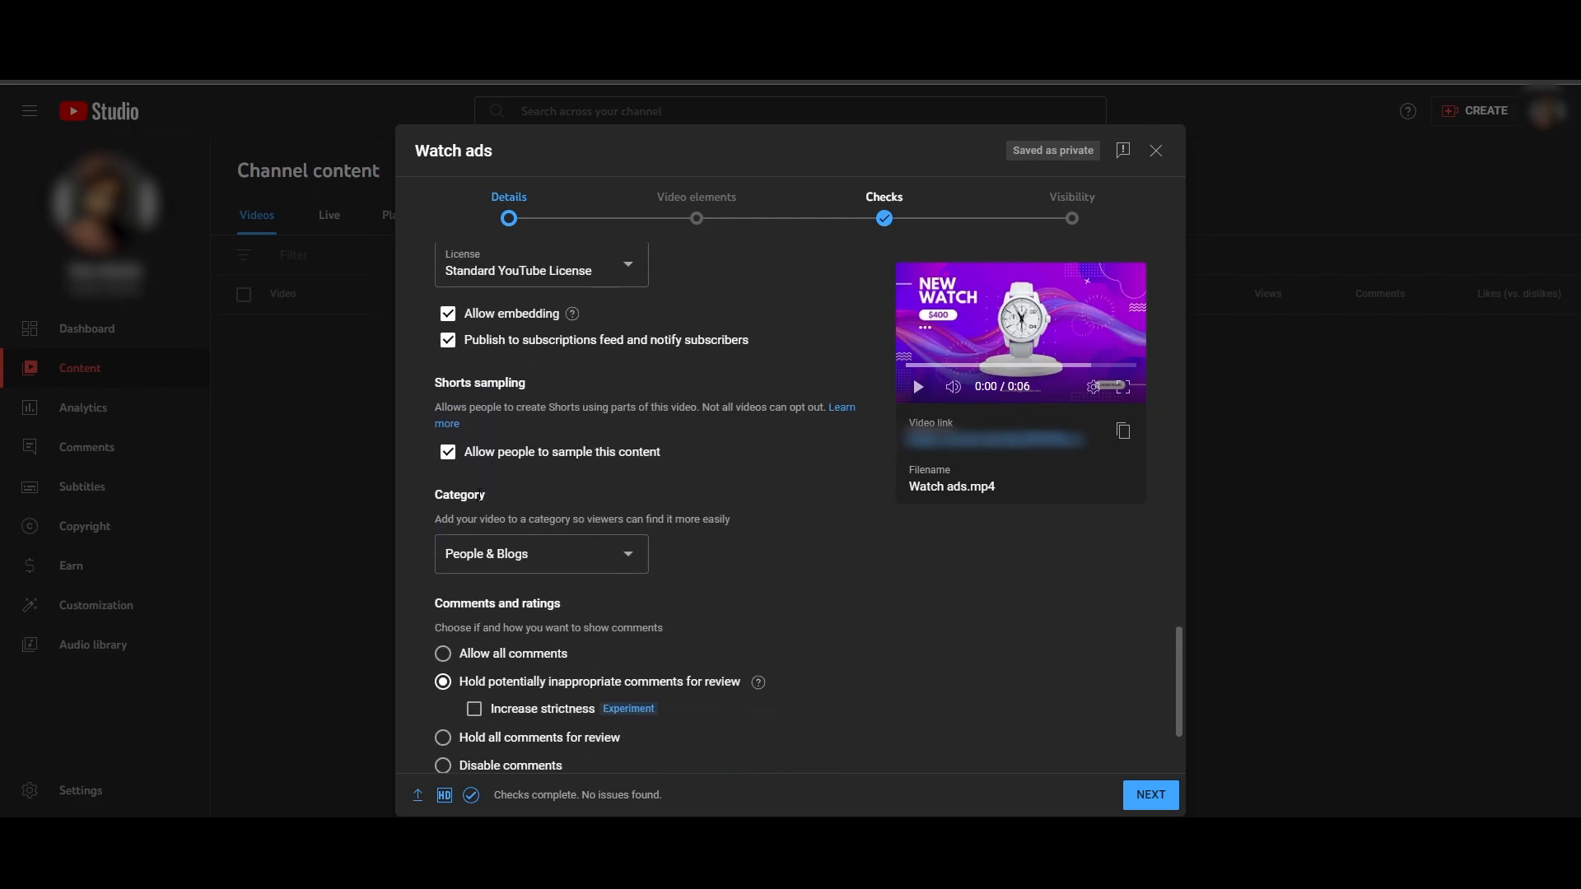
{"action": "left_click", "coordinate": [573, 557]}
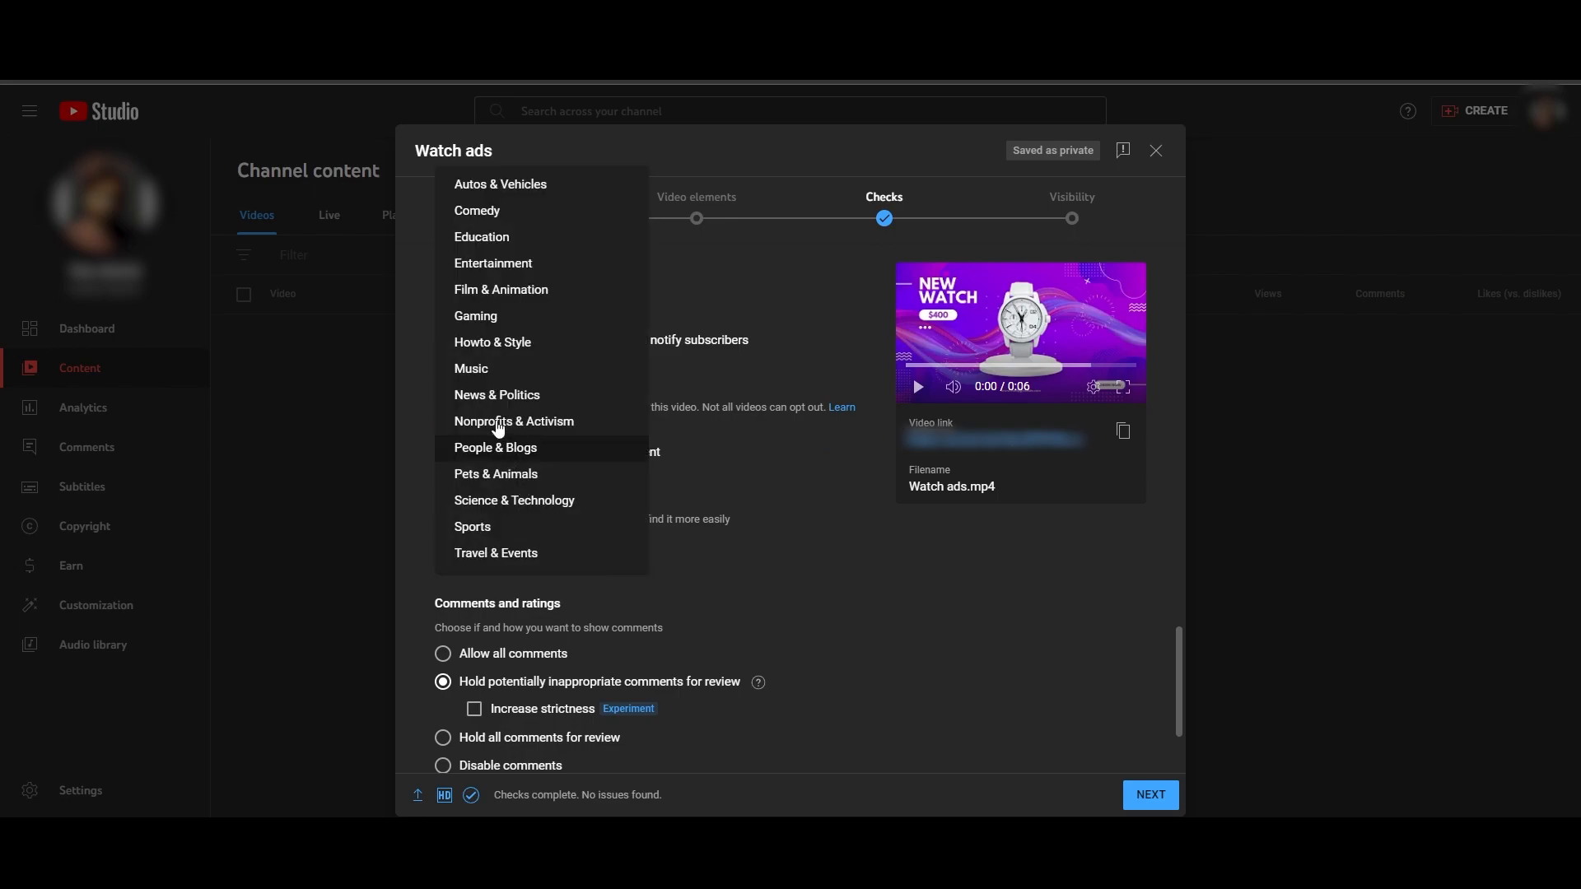
{"action": "left_click", "coordinate": [795, 602]}
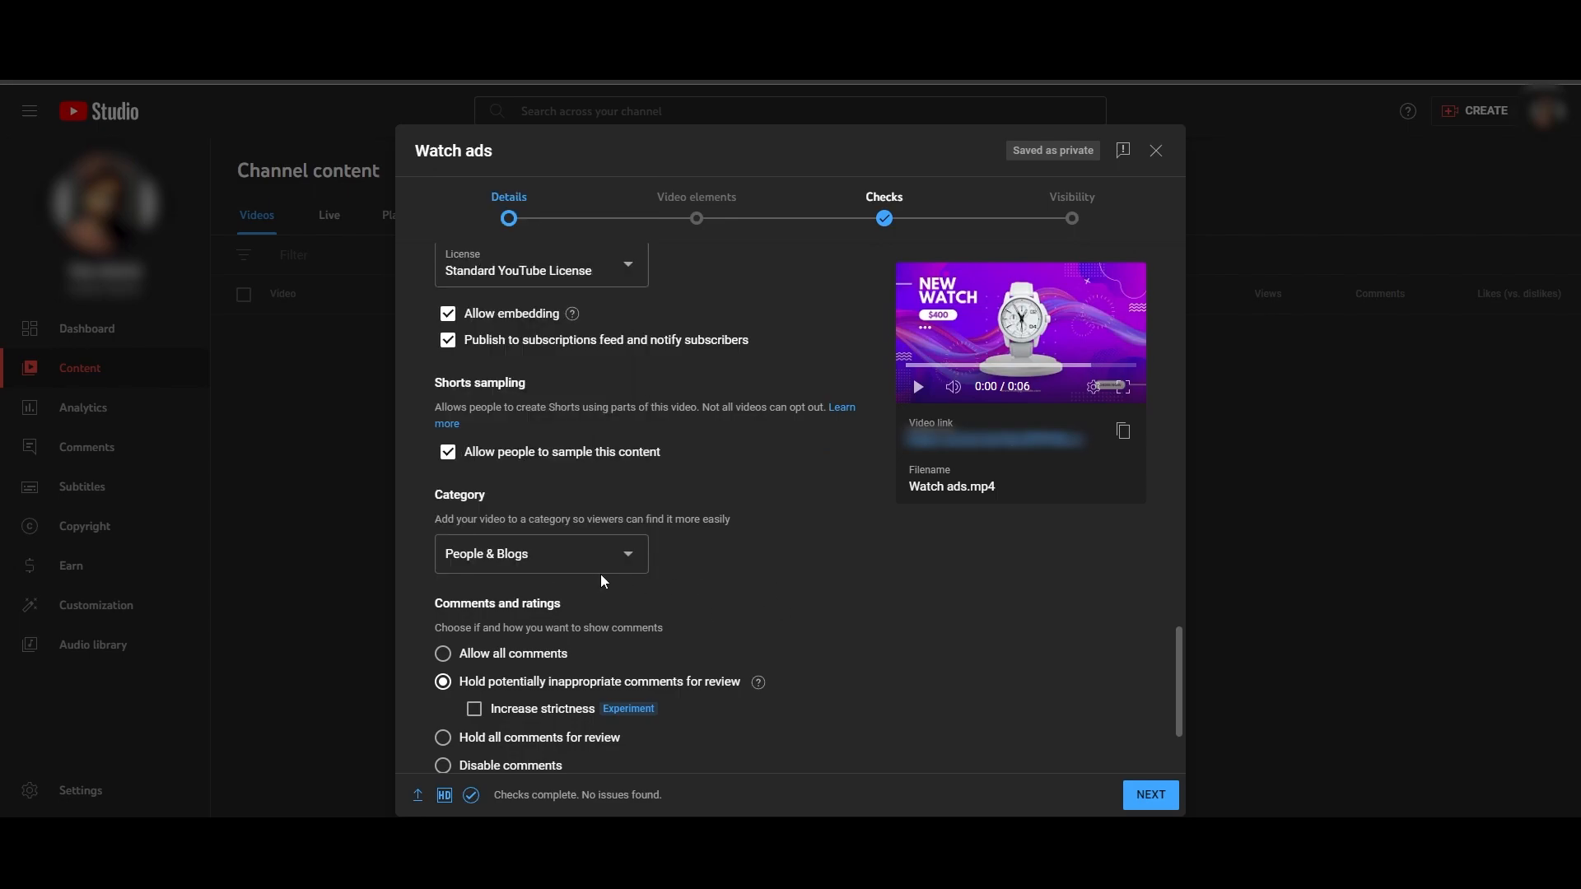
- Check the video's upload, processing and checks status
{"action": "scroll", "coordinate": [586, 584], "scroll_direction": "down", "scroll_amount": 1}
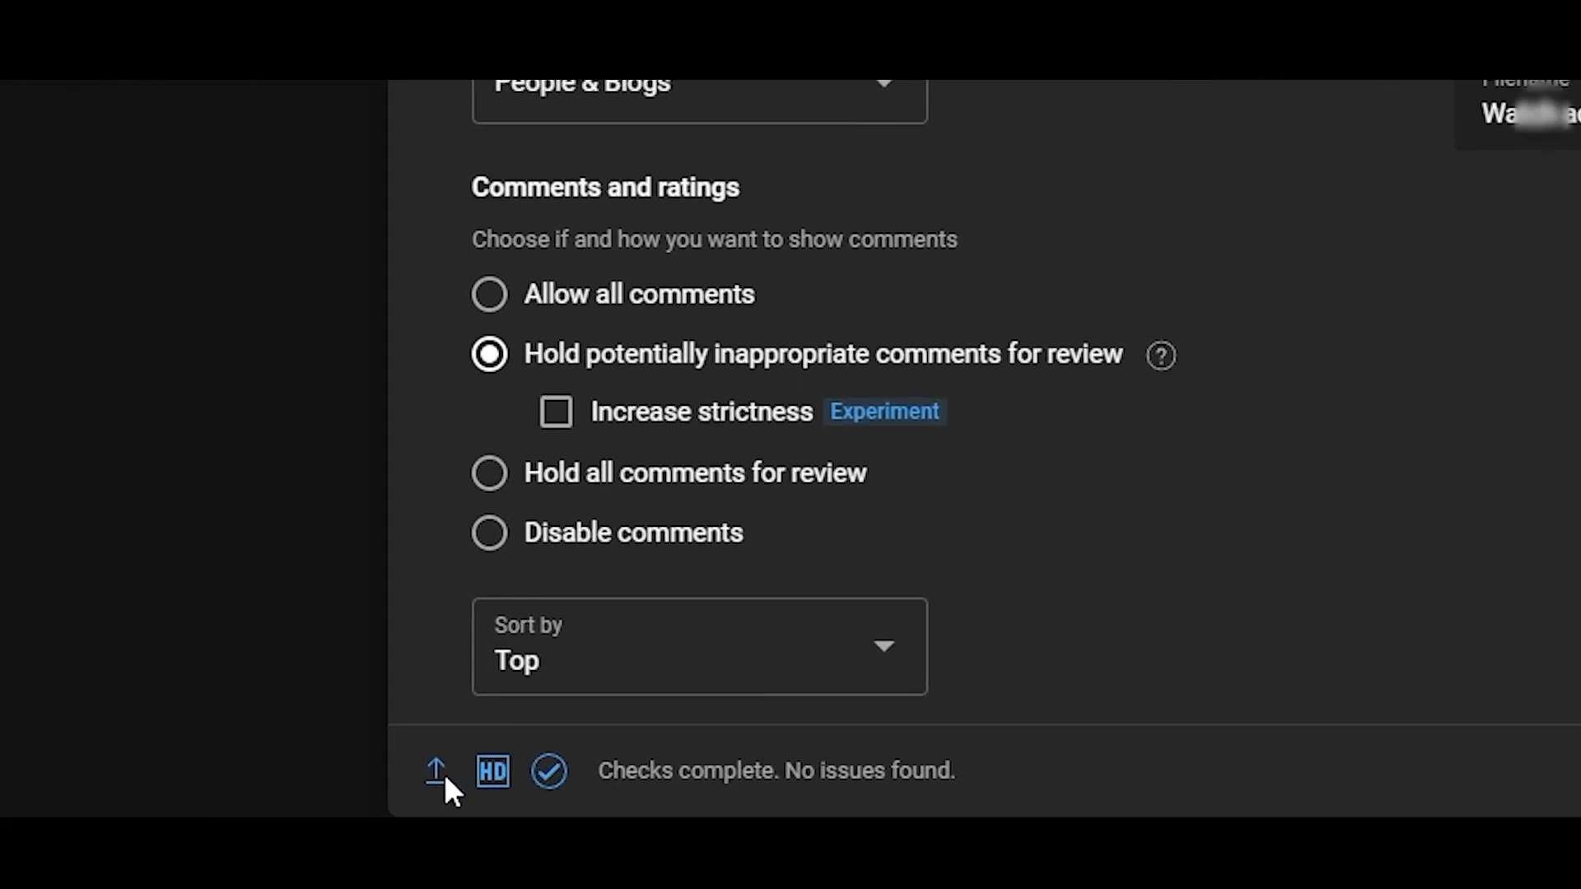
{"action": "mouse_move", "coordinate": [481, 774]}
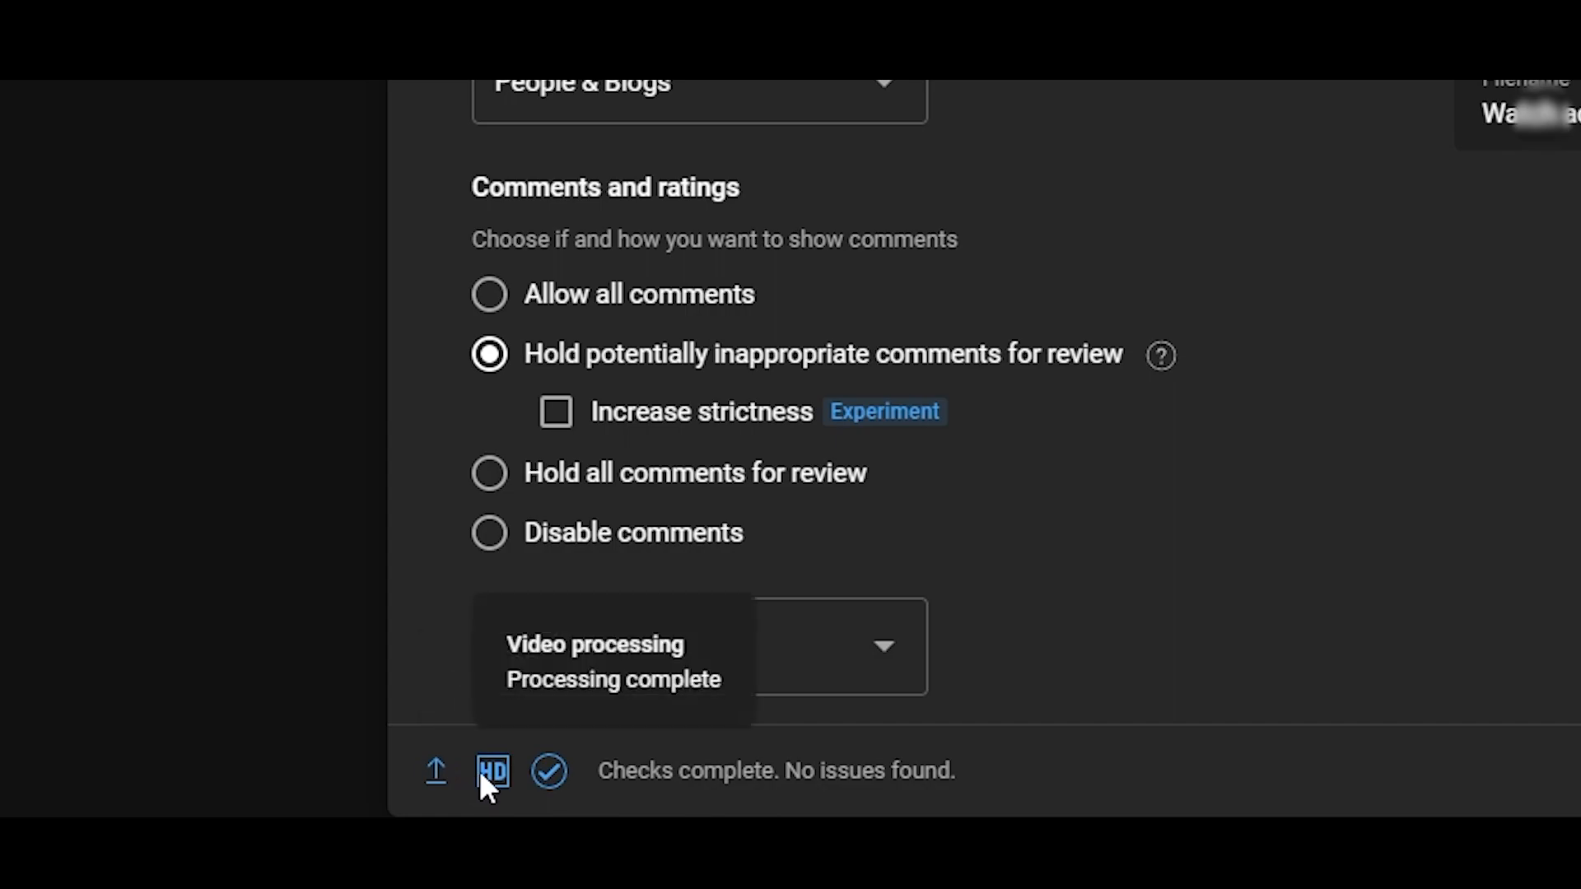
{"action": "mouse_move", "coordinate": [556, 786]}
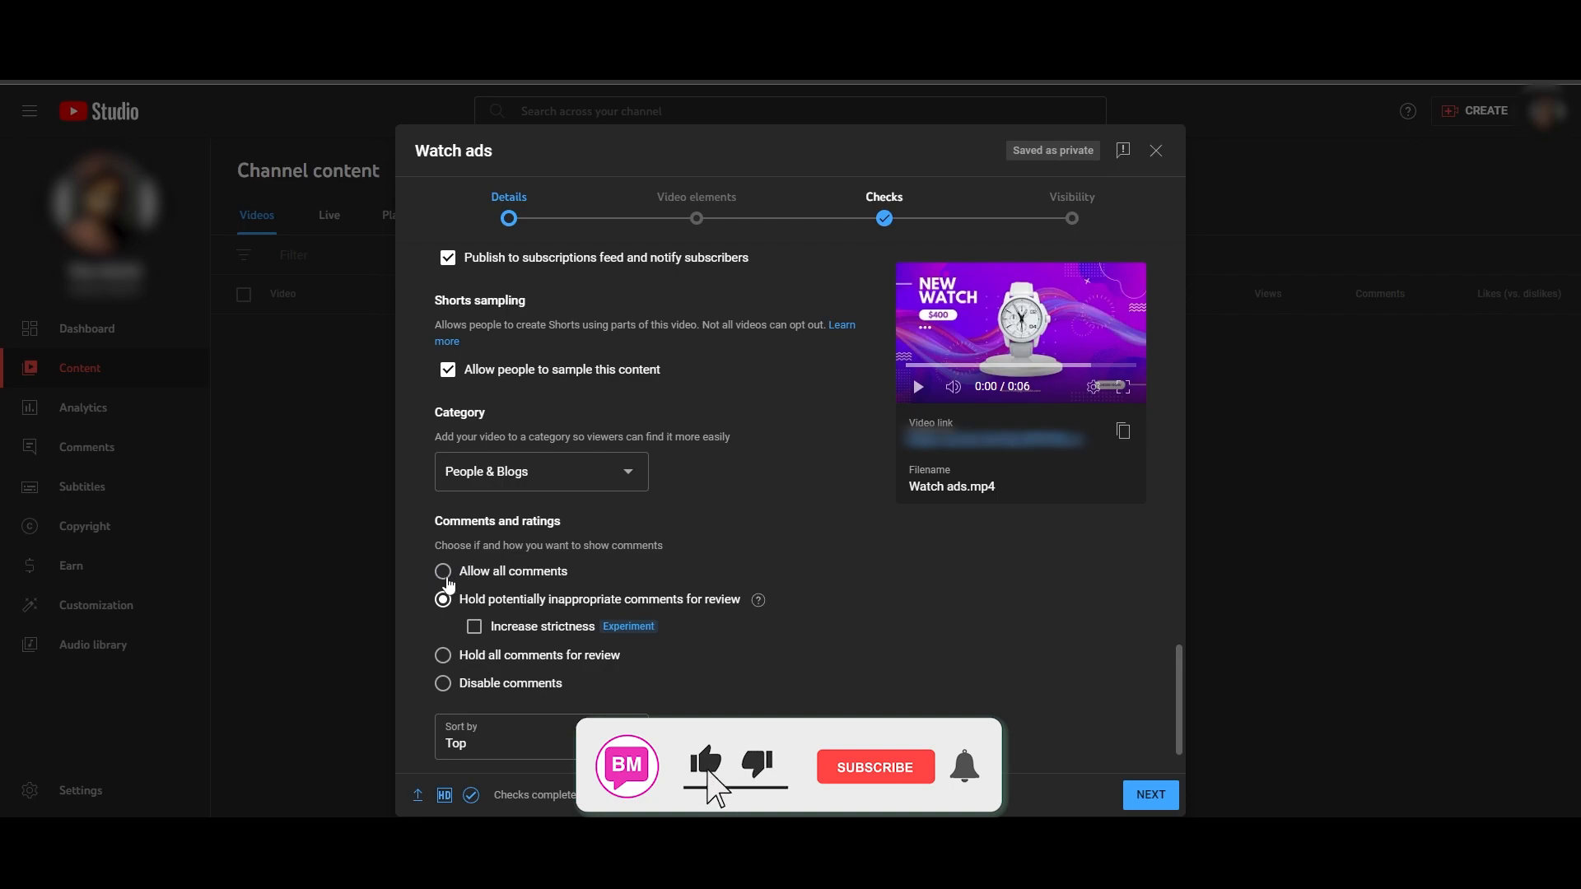
- Try the "Allow all comments" setting, then restore "Hold potentially inappropriate comments for review"
{"action": "left_click", "coordinate": [449, 576]}
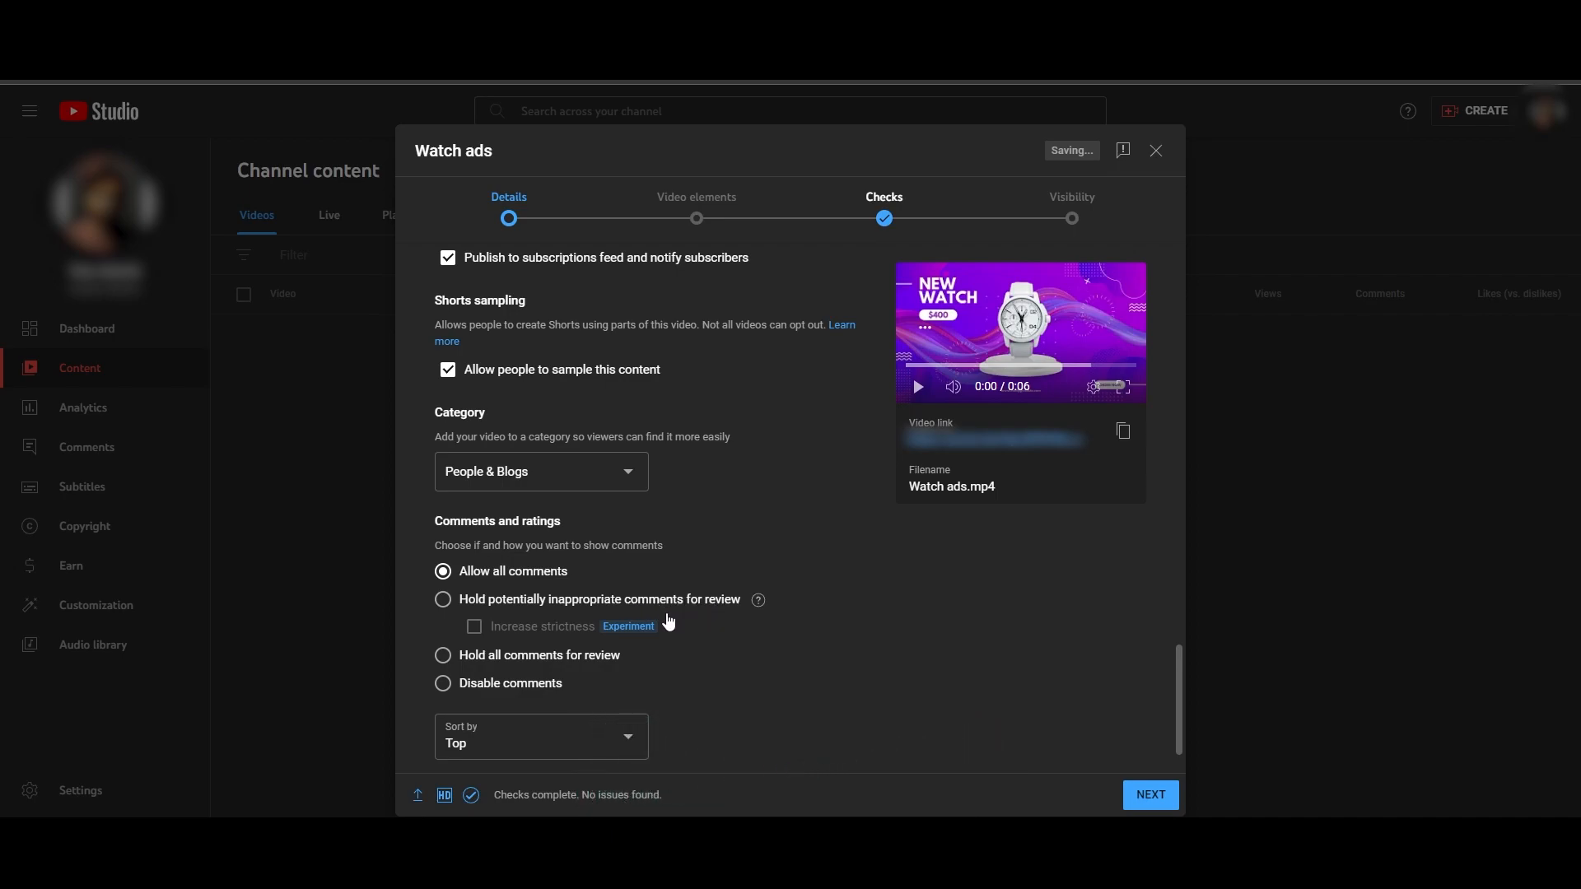
{"action": "left_click", "coordinate": [442, 601]}
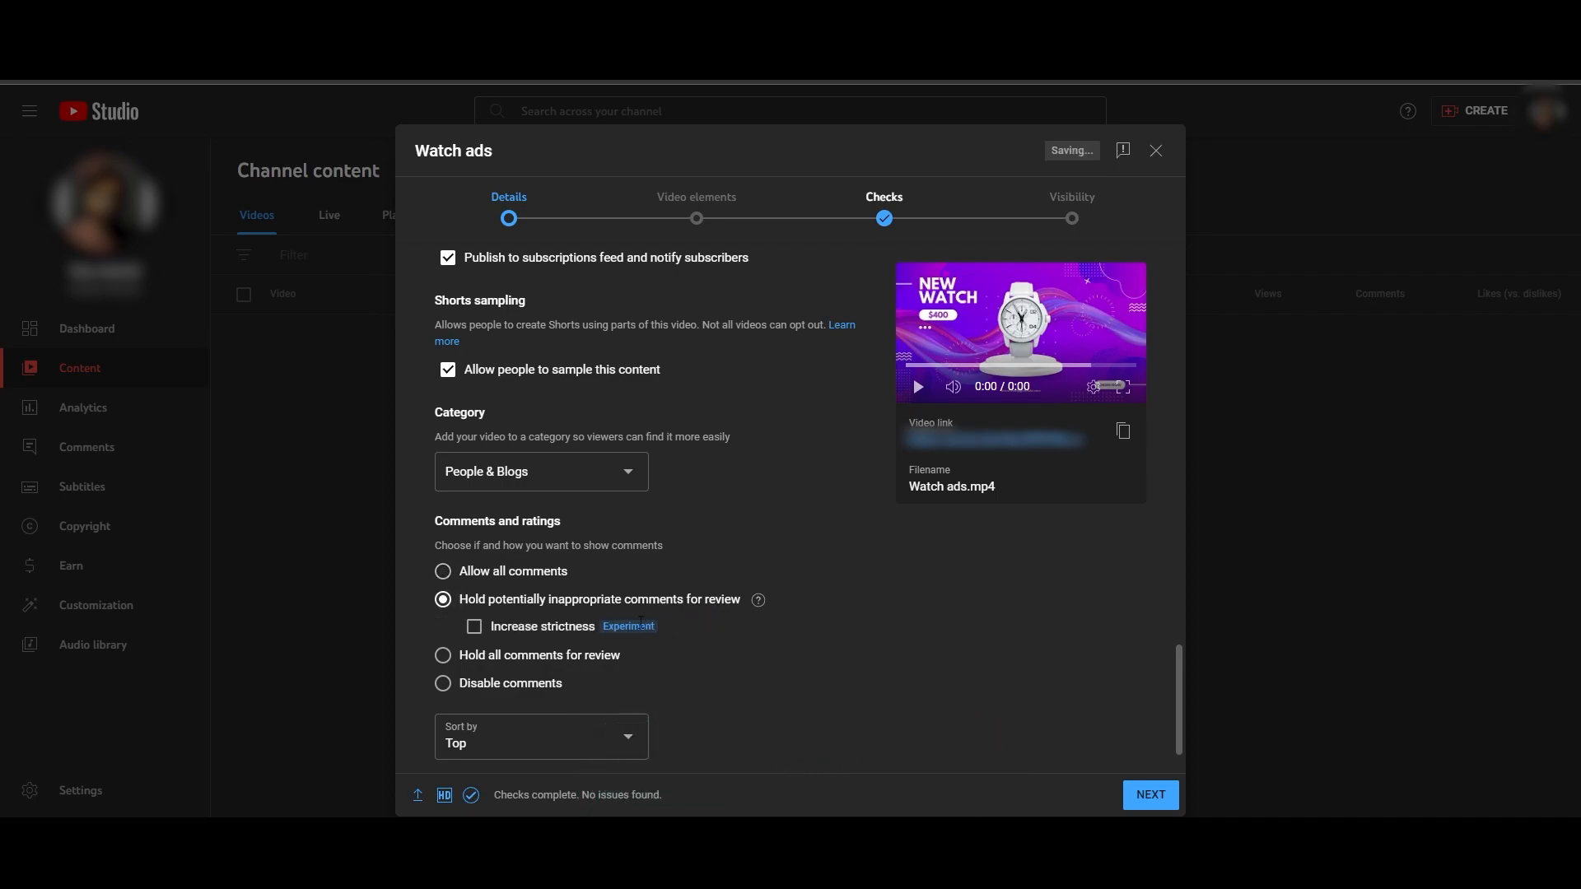
- Set the comment setting to Allow all comments and keep the comments sorted by Top
{"action": "left_click", "coordinate": [442, 684]}
{"action": "left_click", "coordinate": [442, 656]}
{"action": "left_click", "coordinate": [442, 685]}
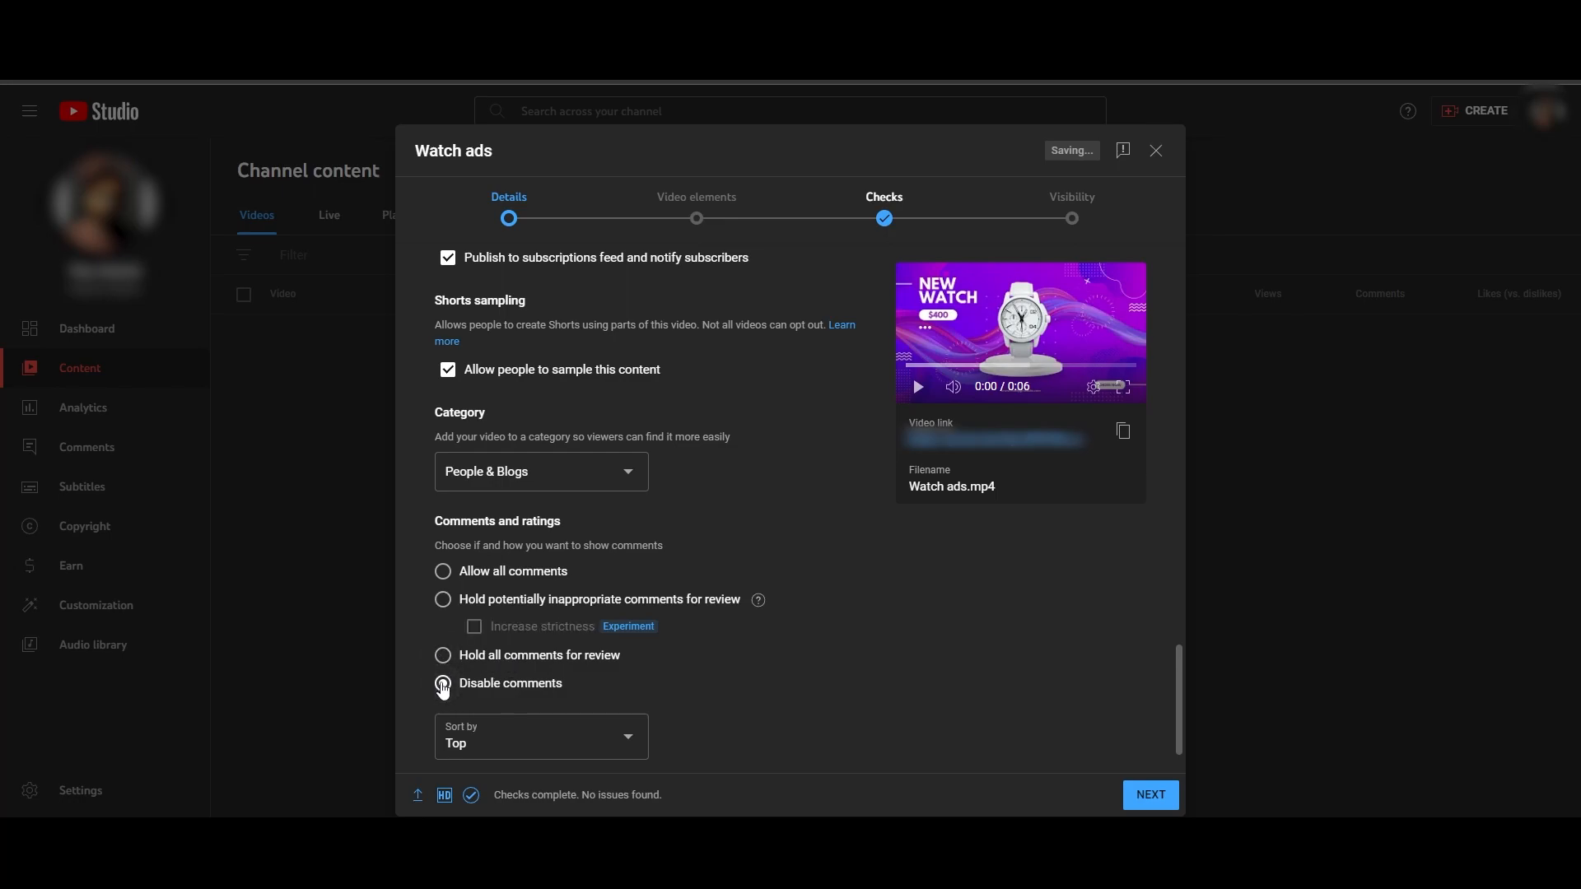
{"action": "left_click", "coordinate": [446, 574]}
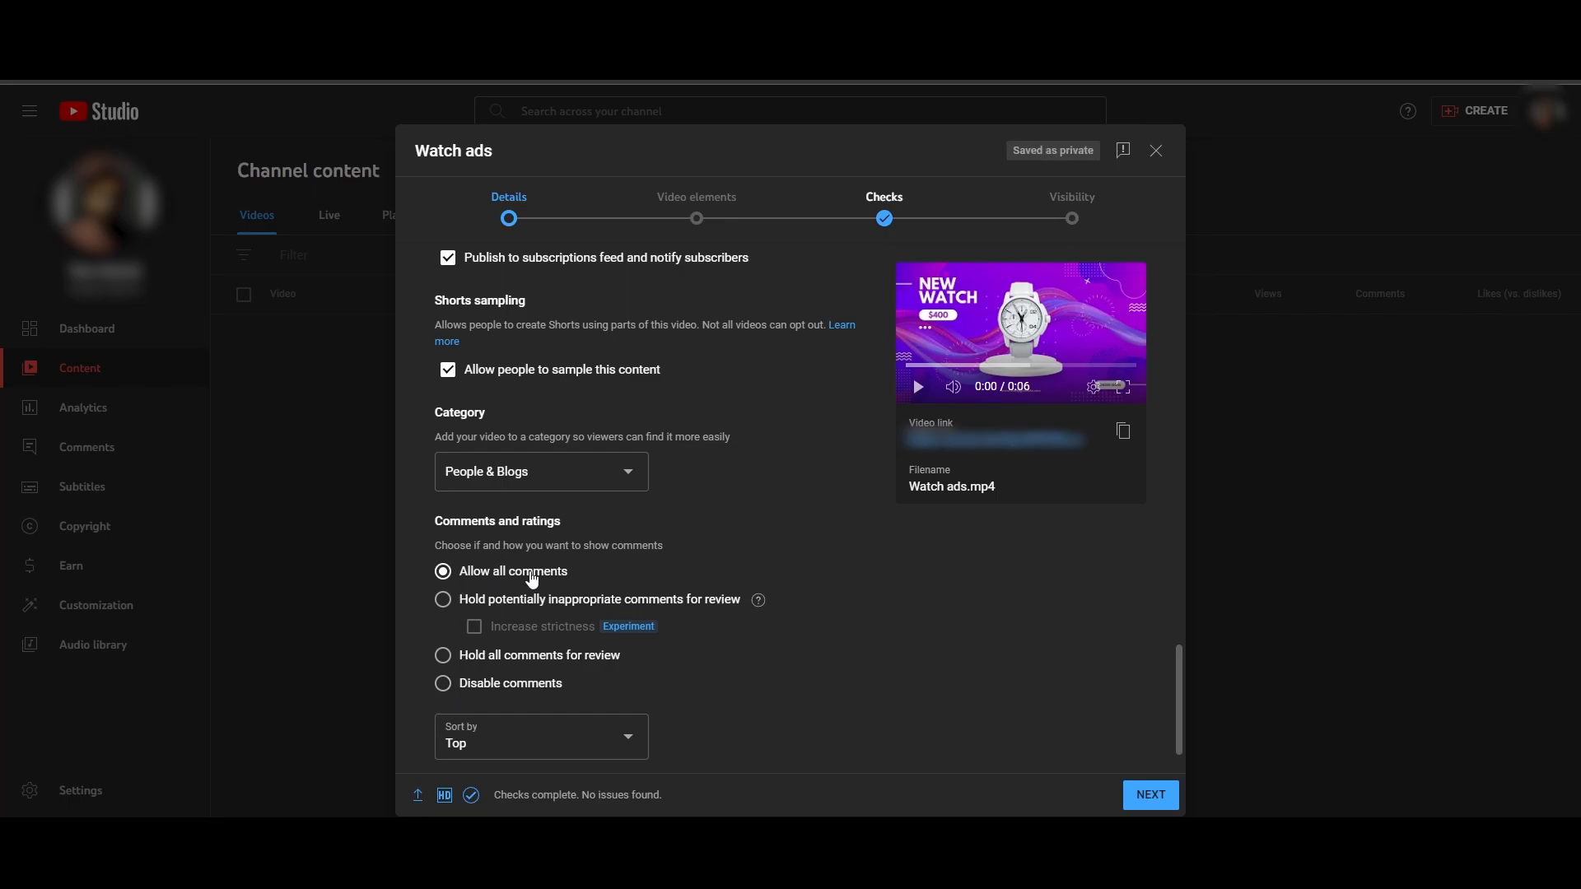
{"action": "scroll", "coordinate": [636, 692], "scroll_direction": "down", "scroll_amount": 1}
{"action": "left_click", "coordinate": [480, 680]}
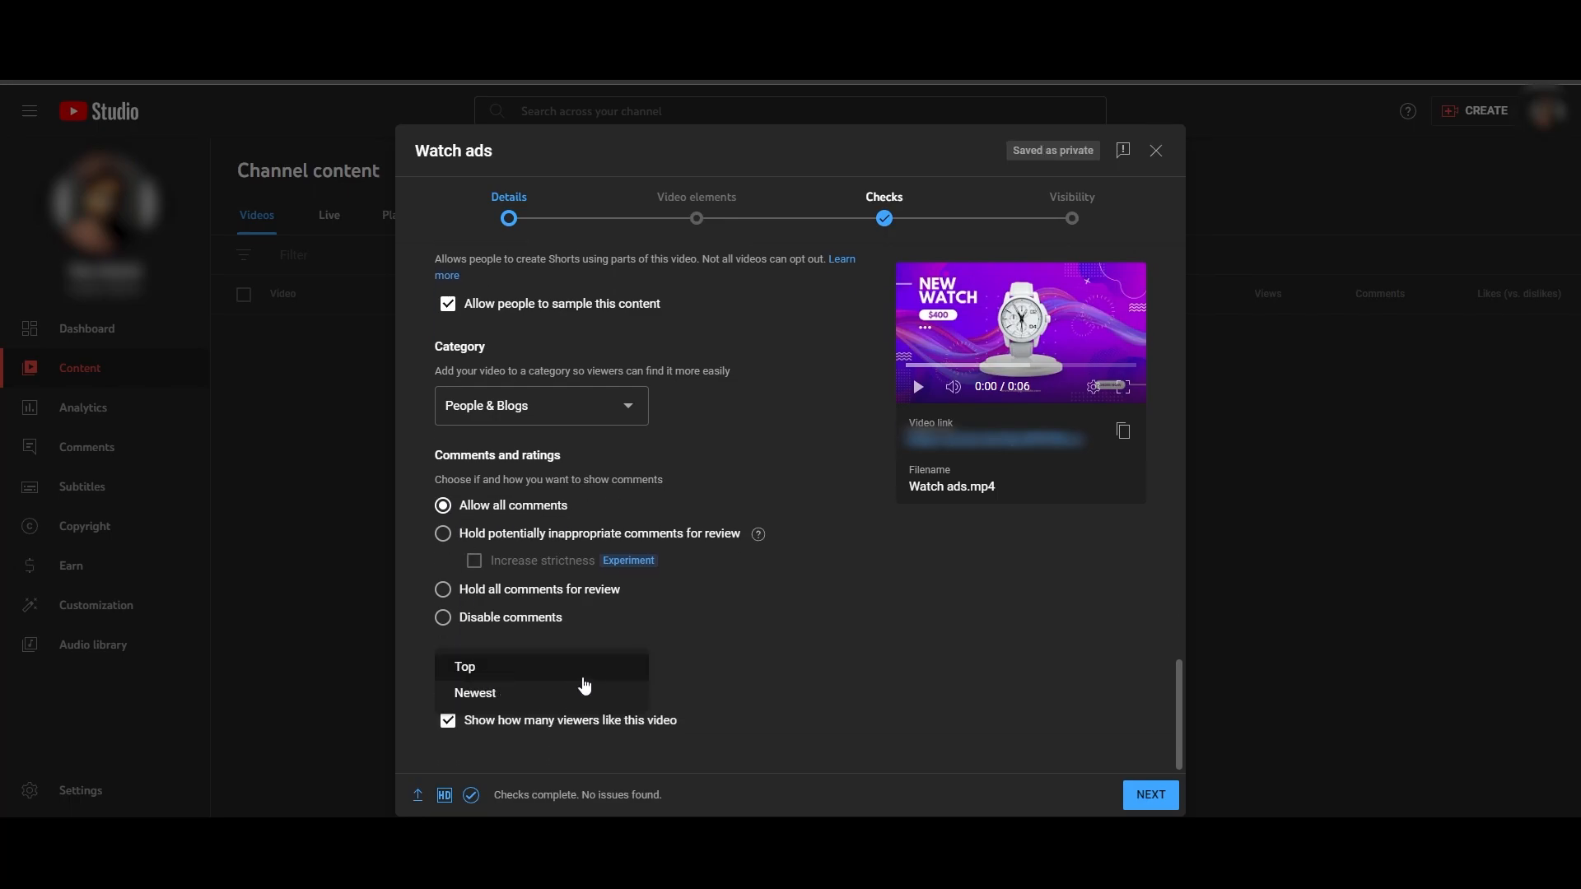
{"action": "left_click", "coordinate": [751, 669]}
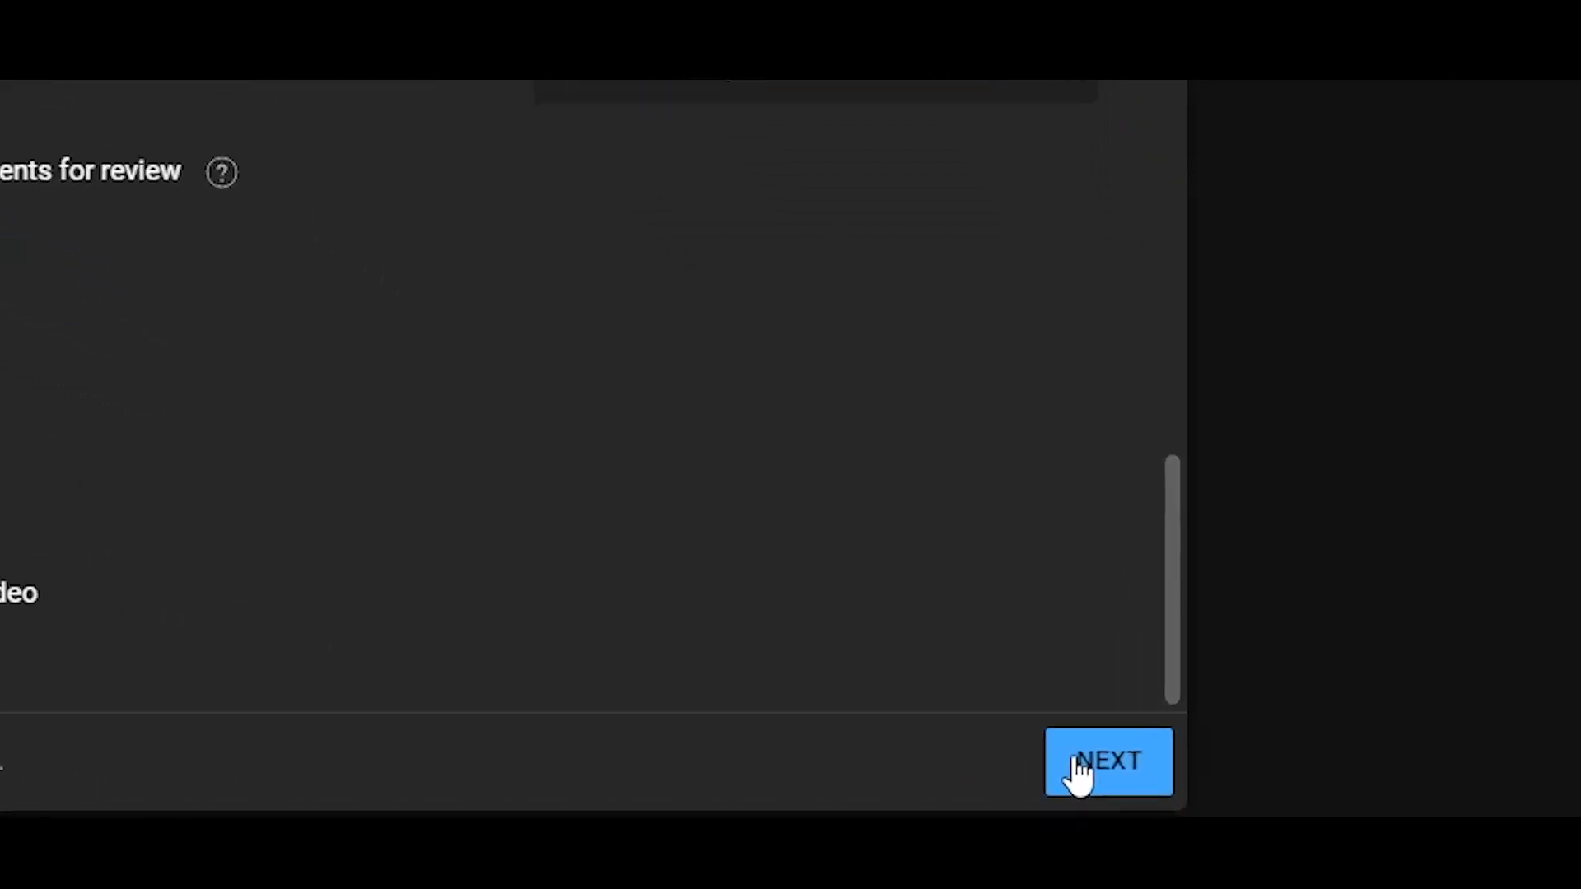
- Continue to the Video elements stage and review the subtitles, end screen and cards options
{"action": "left_click", "coordinate": [1079, 770]}
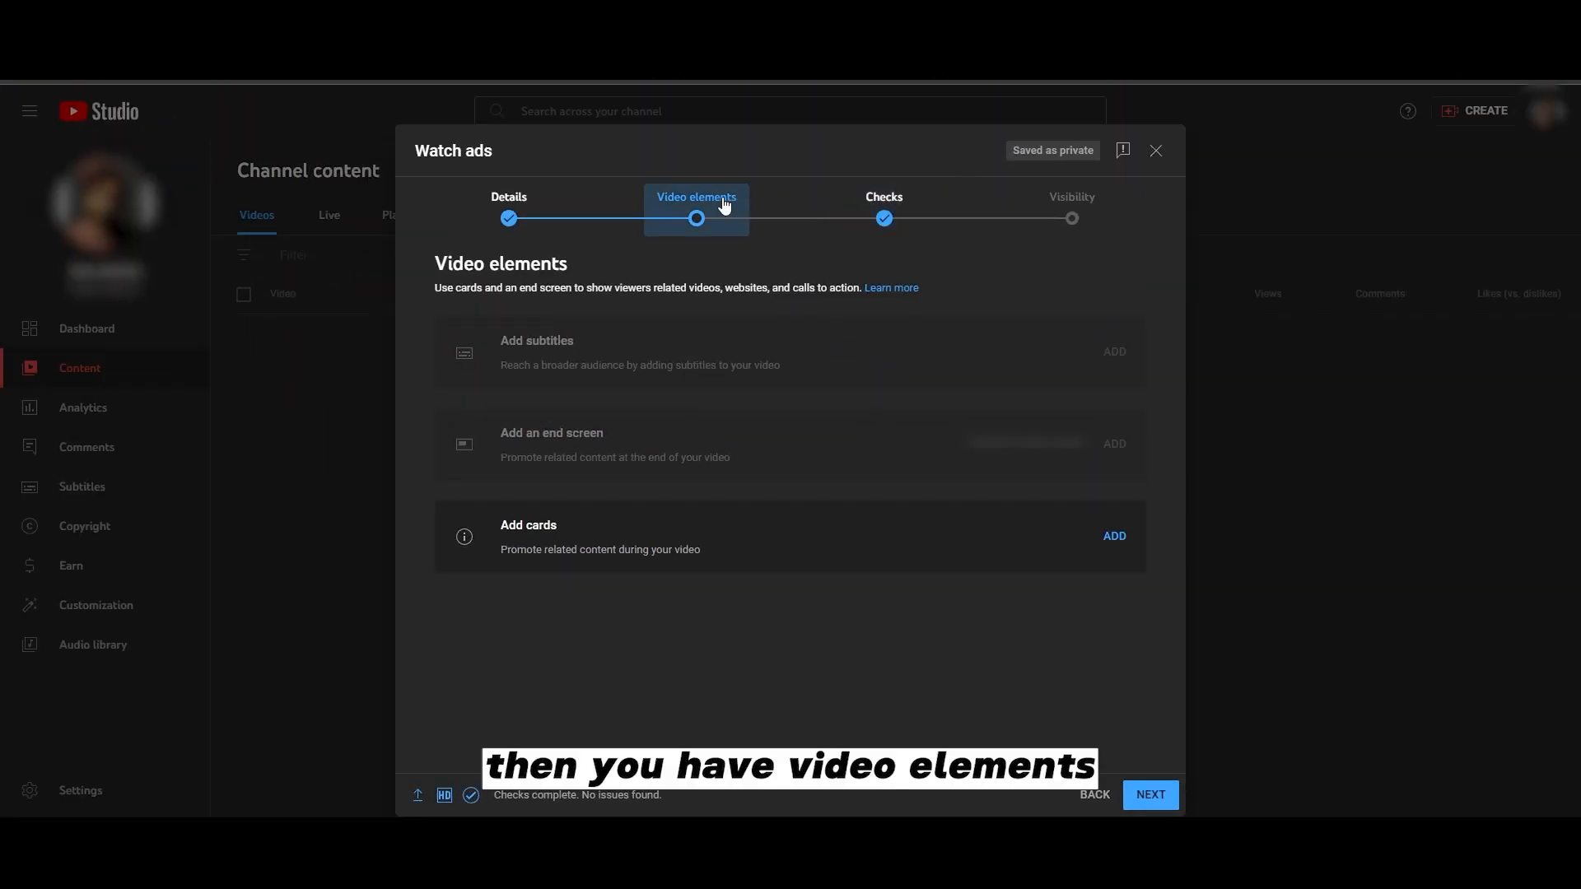
{"action": "left_click_drag", "start_coordinate": [490, 344], "coordinate": [611, 344]}
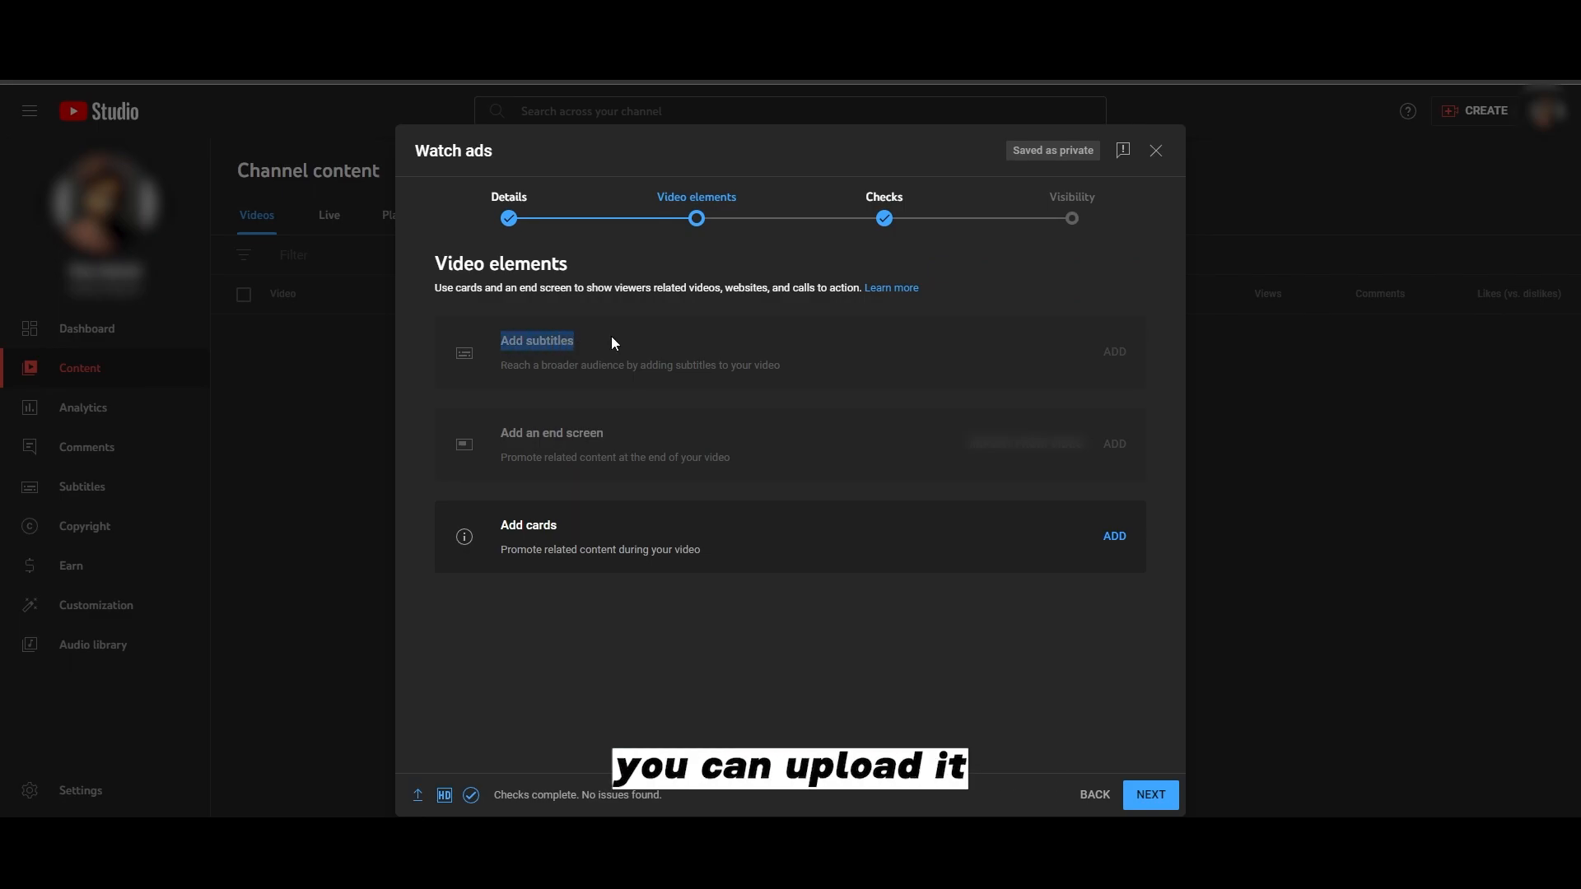
{"action": "left_click_drag", "start_coordinate": [496, 433], "coordinate": [585, 437]}
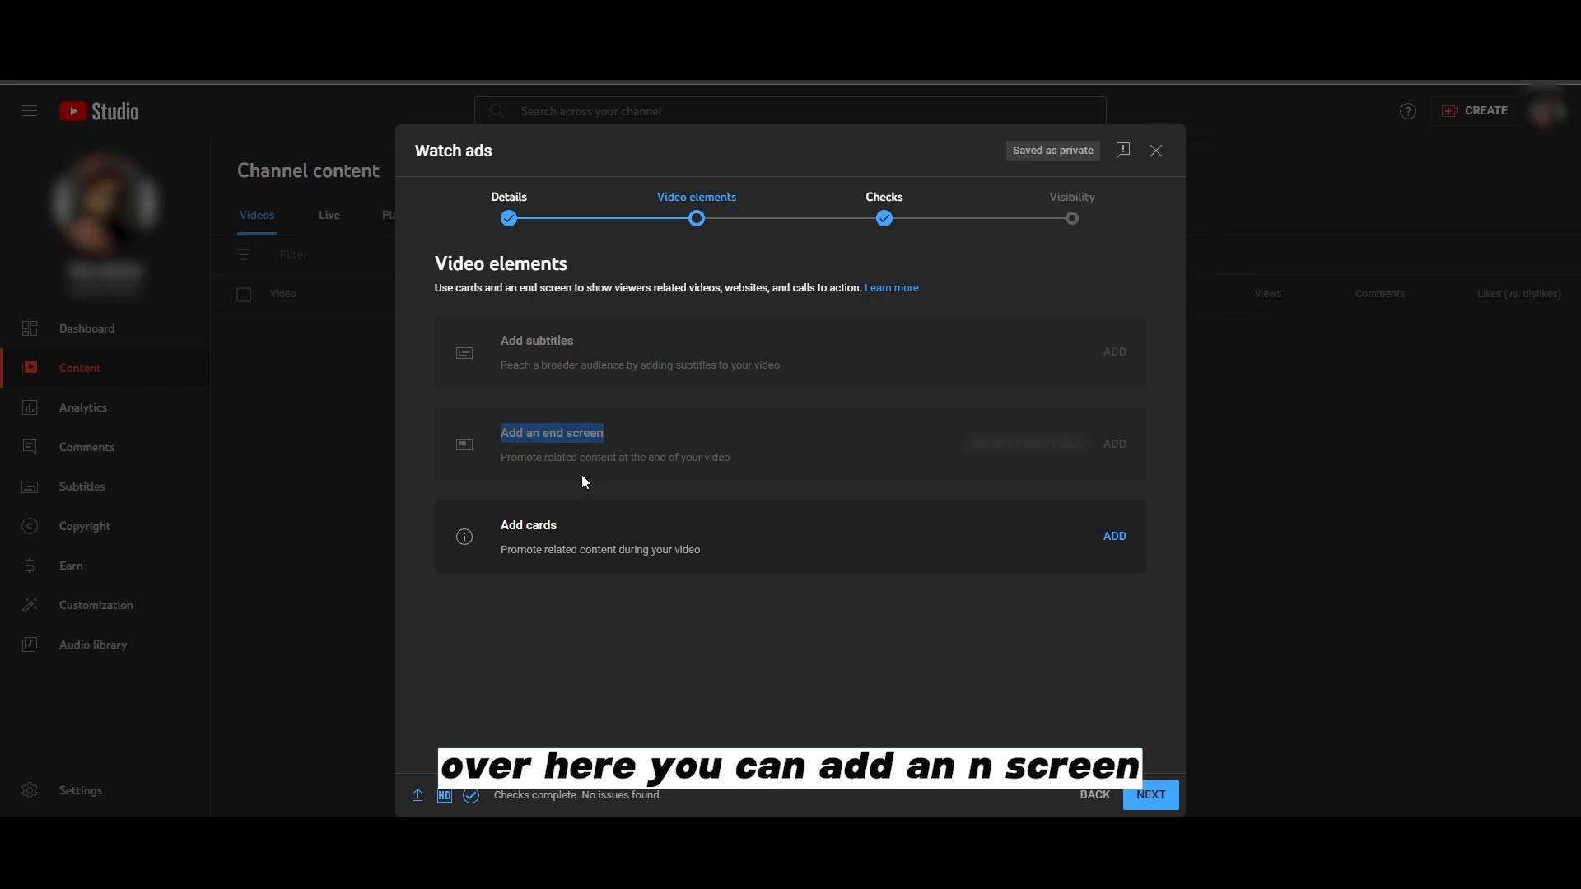
{"action": "left_click_drag", "start_coordinate": [499, 525], "coordinate": [559, 528]}
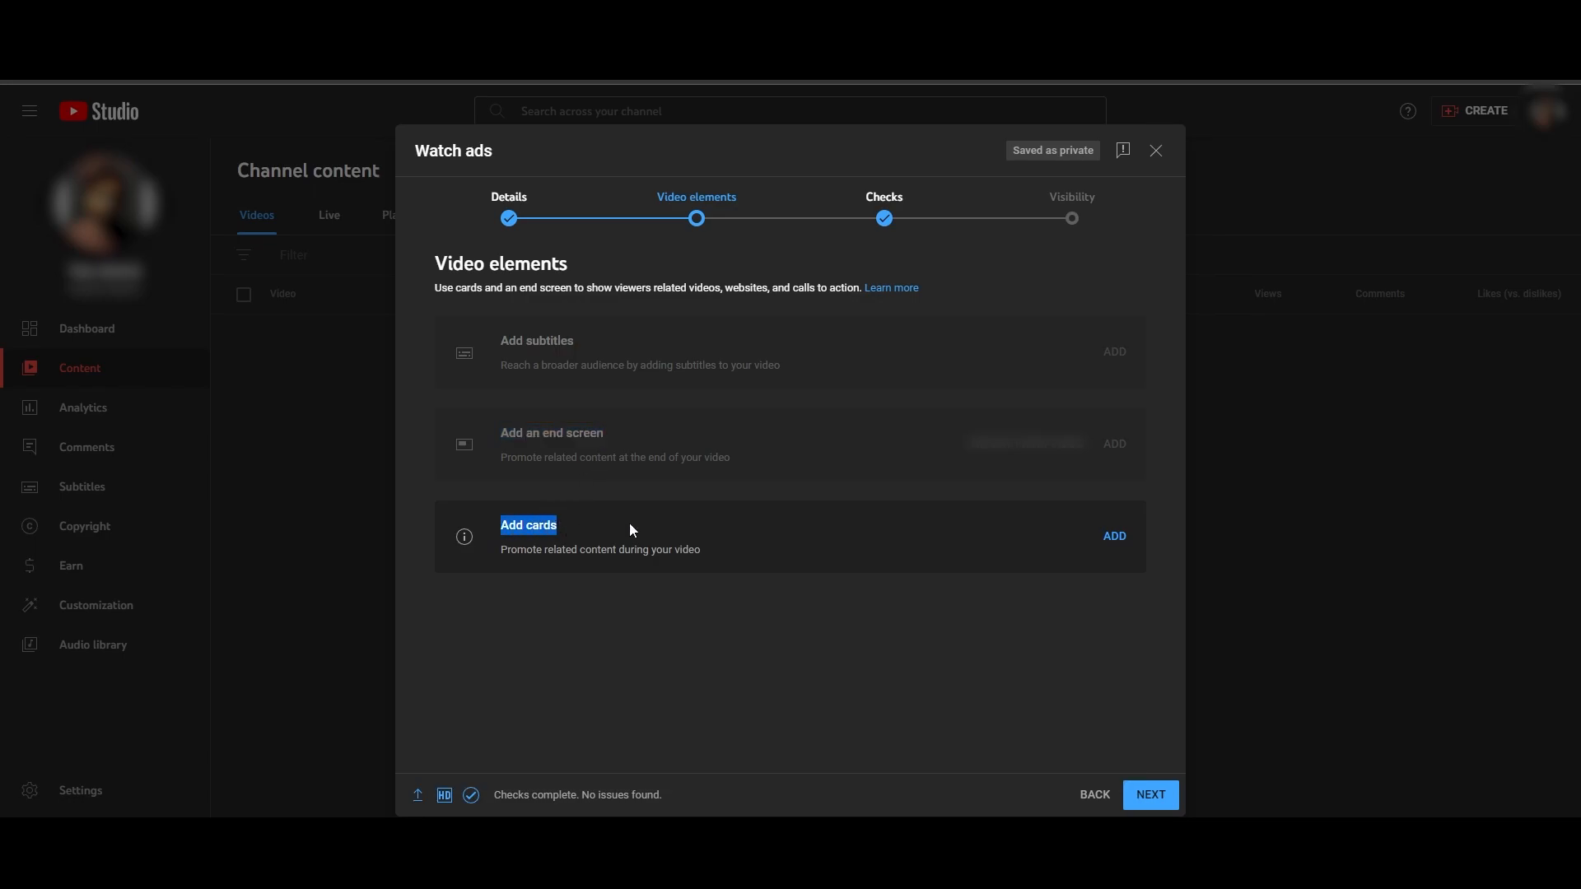
- Add a video card linking to "PewDiePie Got Banned From Twitch..." from another channel's videos
{"action": "left_click", "coordinate": [1127, 537]}
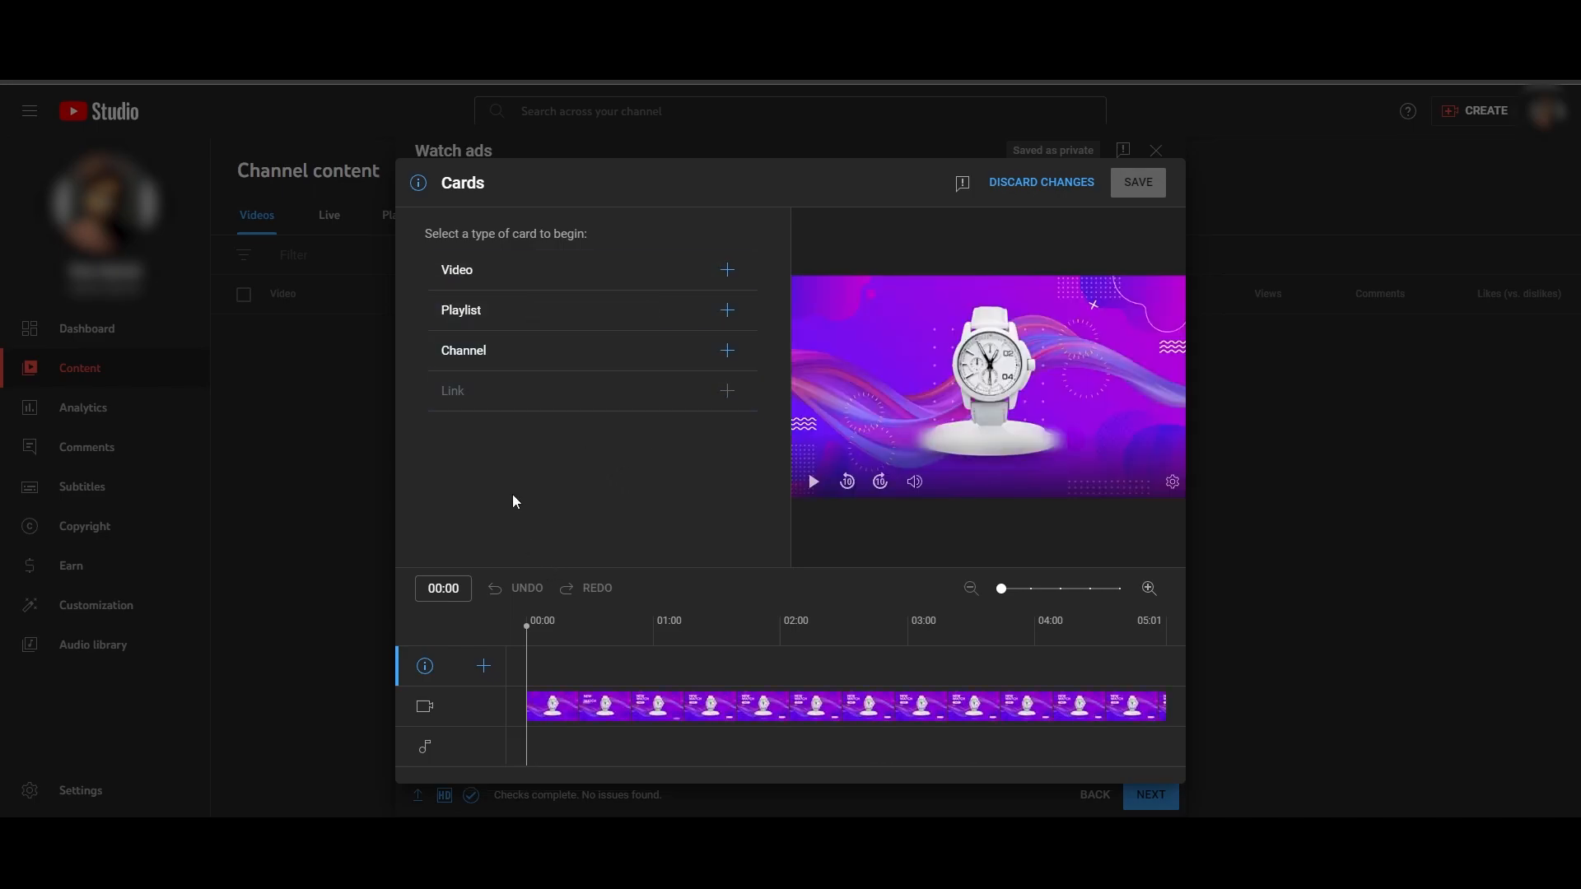
{"action": "left_click", "coordinate": [732, 313]}
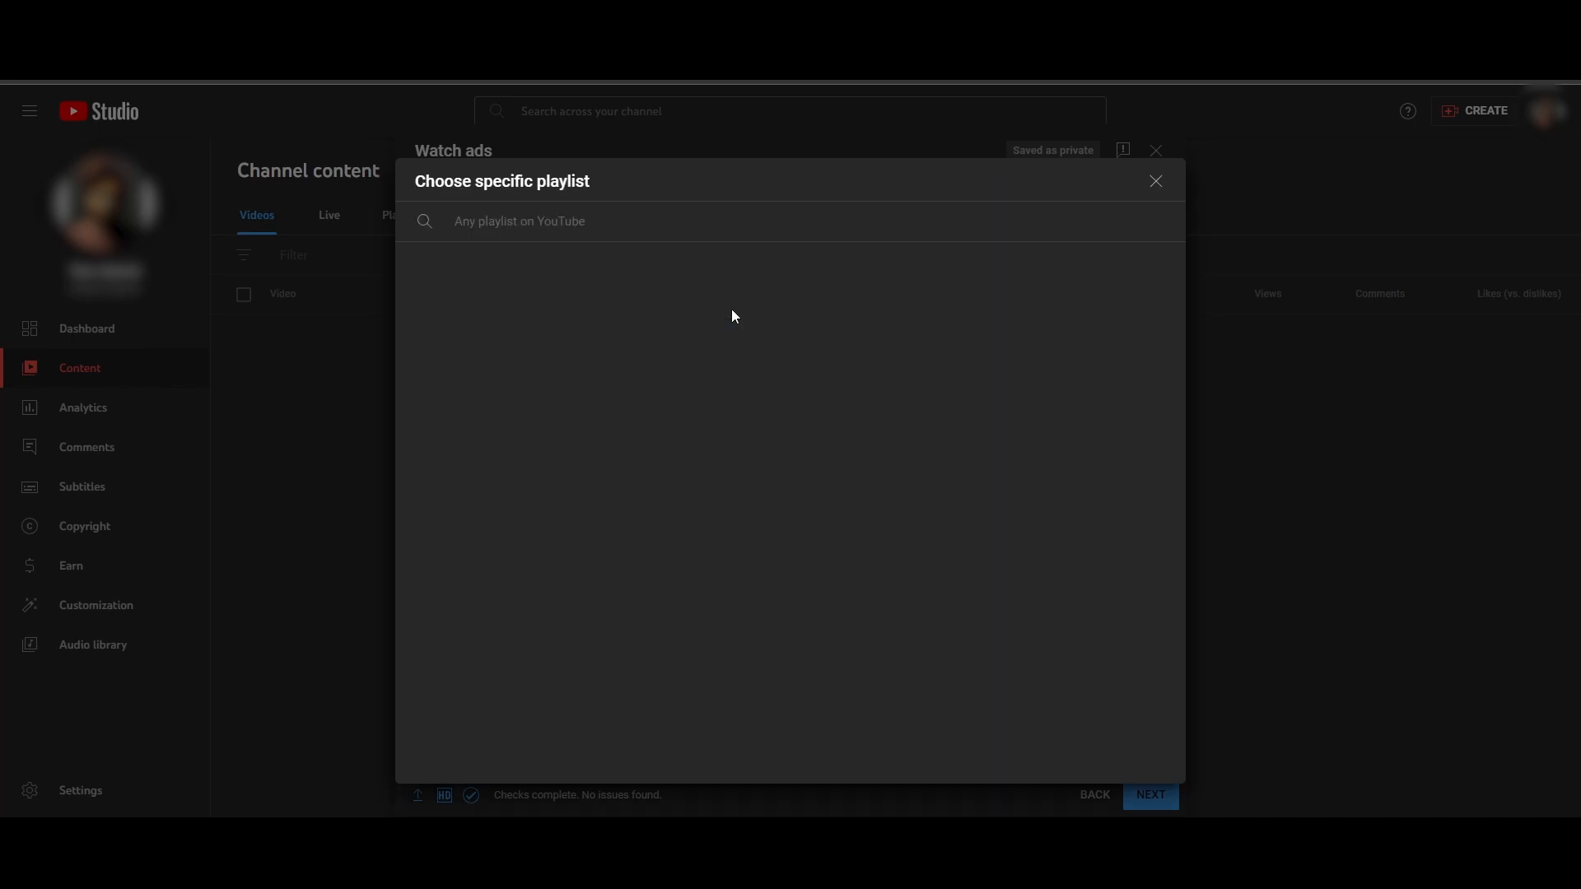
{"action": "left_click", "coordinate": [1157, 183]}
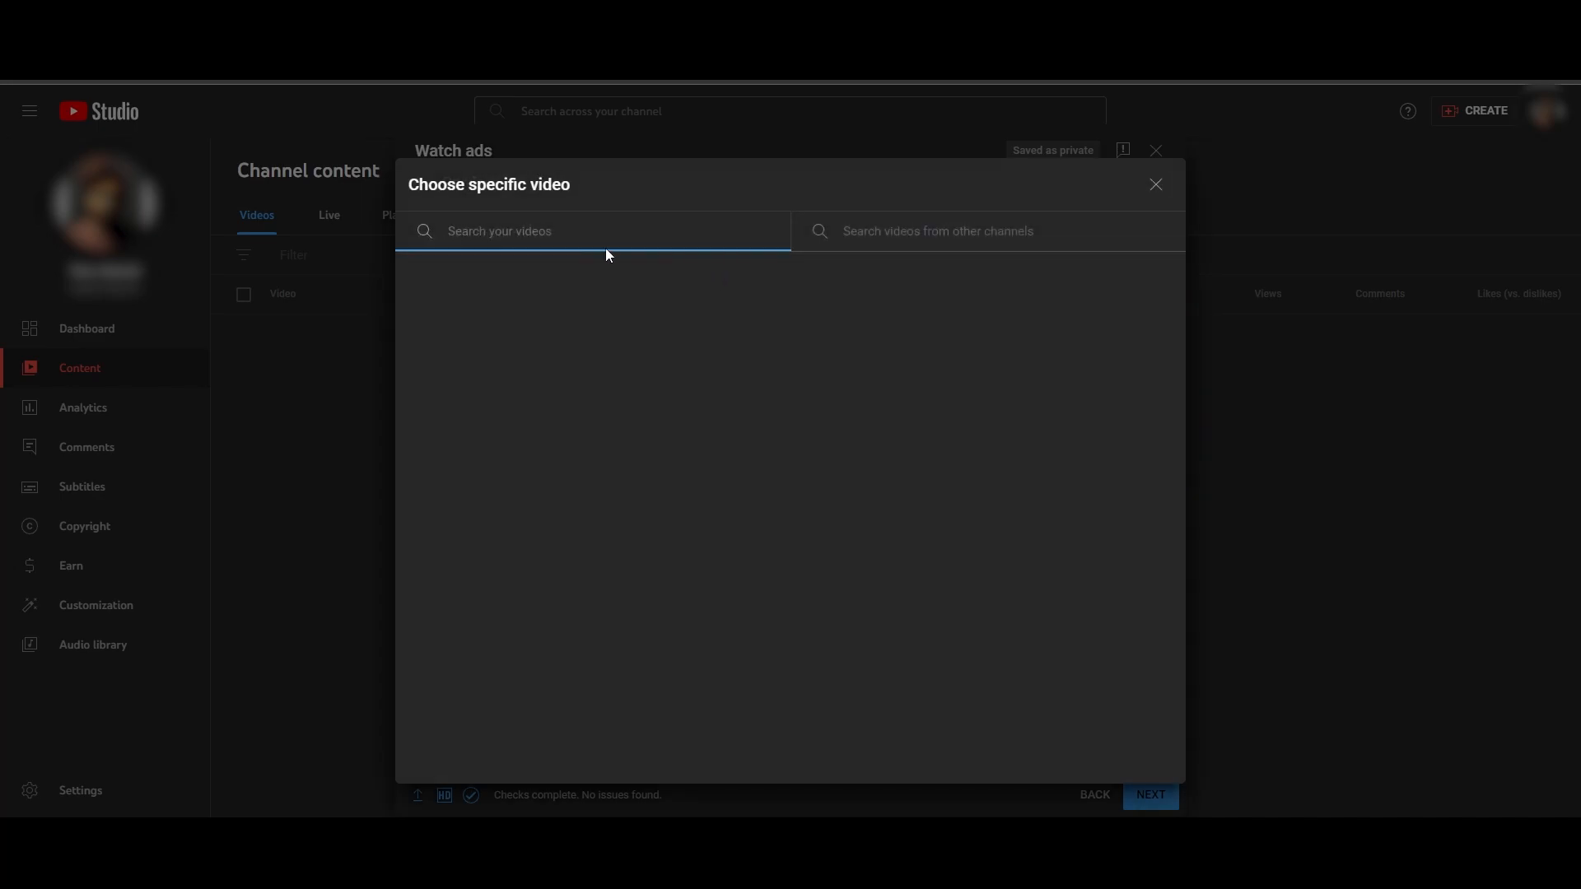
{"action": "left_click", "coordinate": [975, 239]}
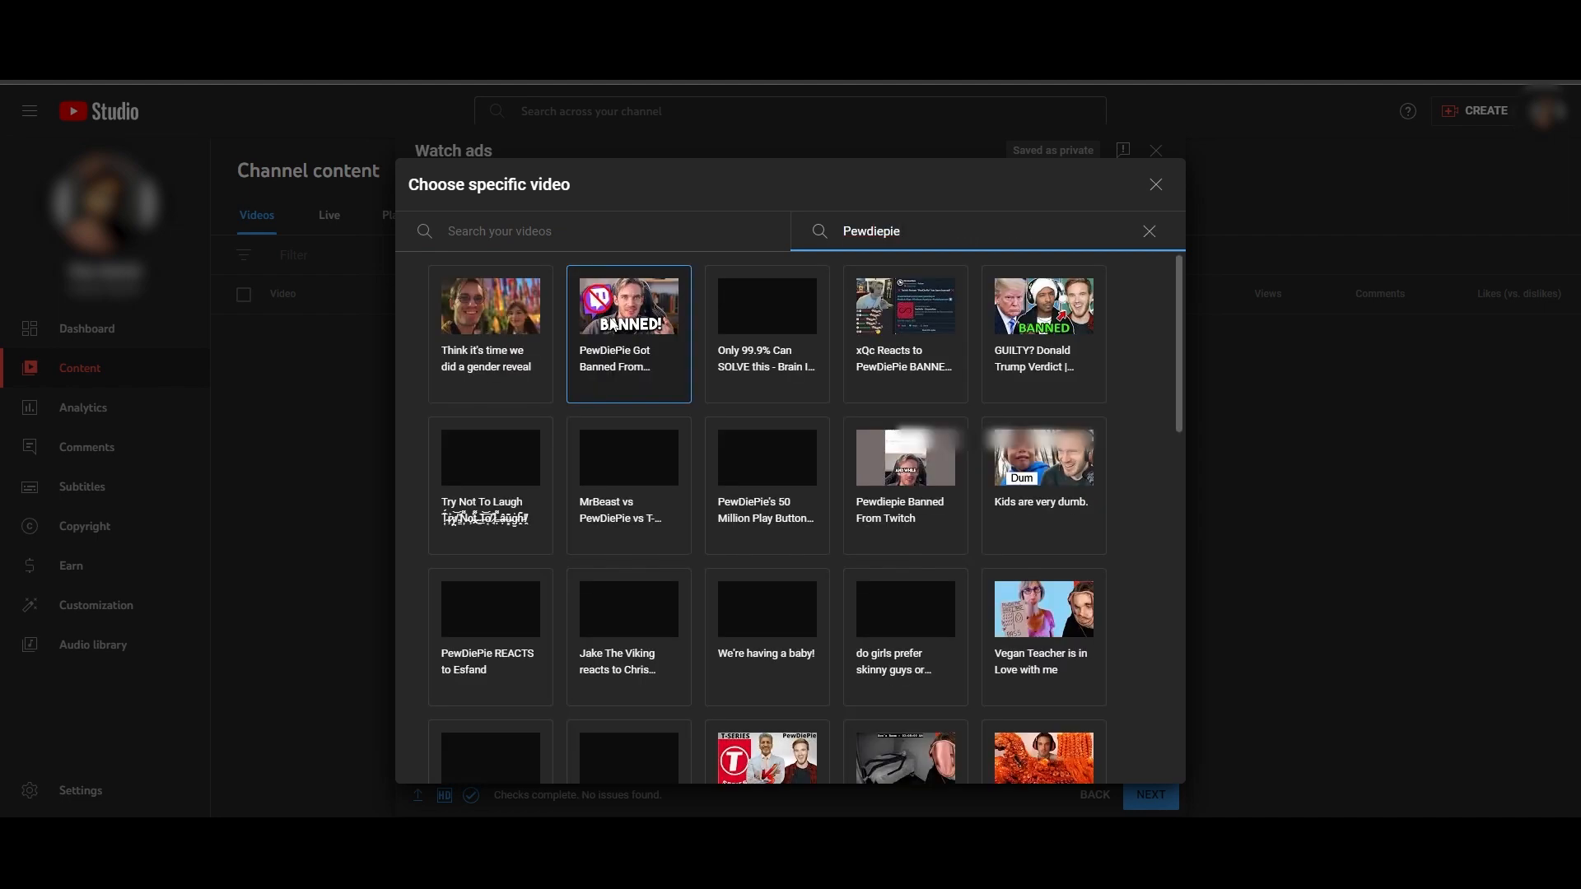
{"action": "left_click", "coordinate": [626, 326]}
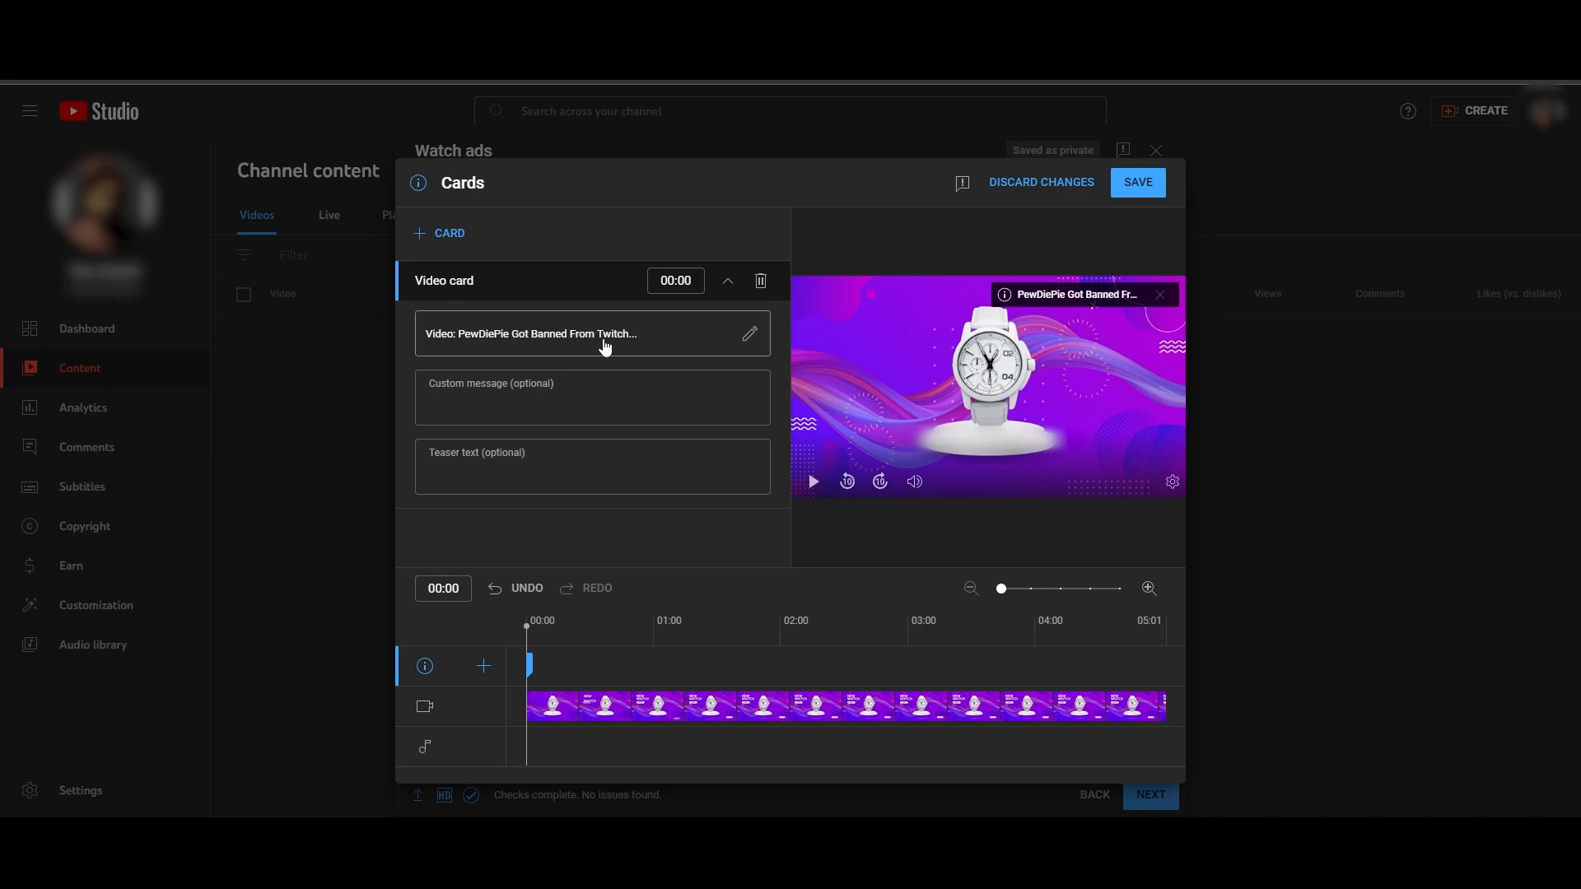
- Move the video card to 01:27 on the timeline without custom message or teaser text, and save the cards
{"action": "left_click", "coordinate": [637, 463]}
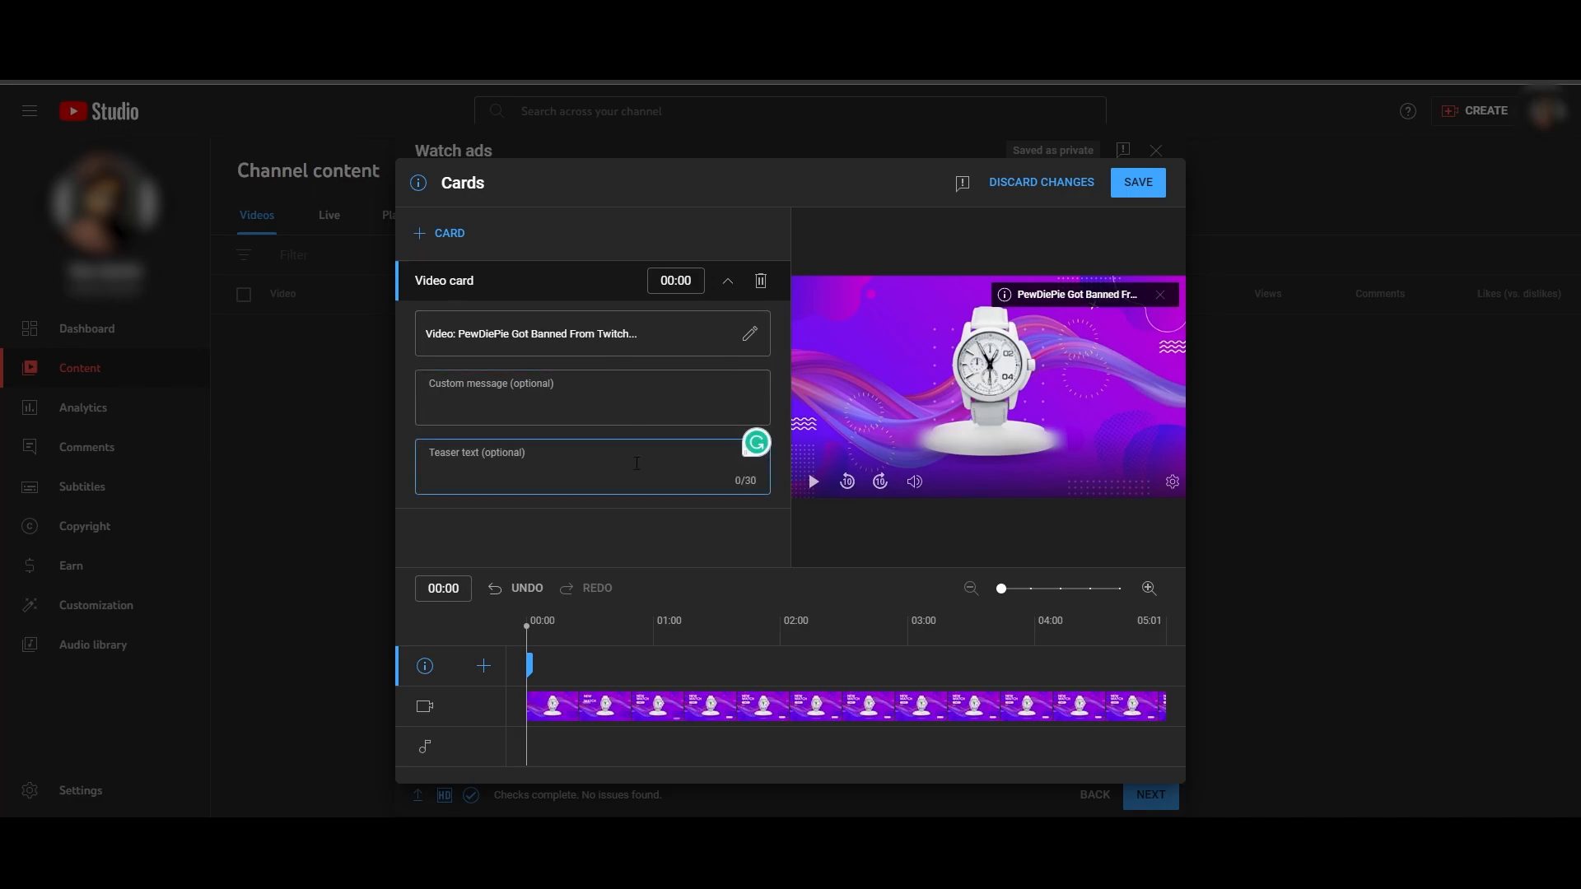
{"action": "left_click_drag", "start_coordinate": [528, 665], "coordinate": [632, 667]}
{"action": "left_click", "coordinate": [811, 668]}
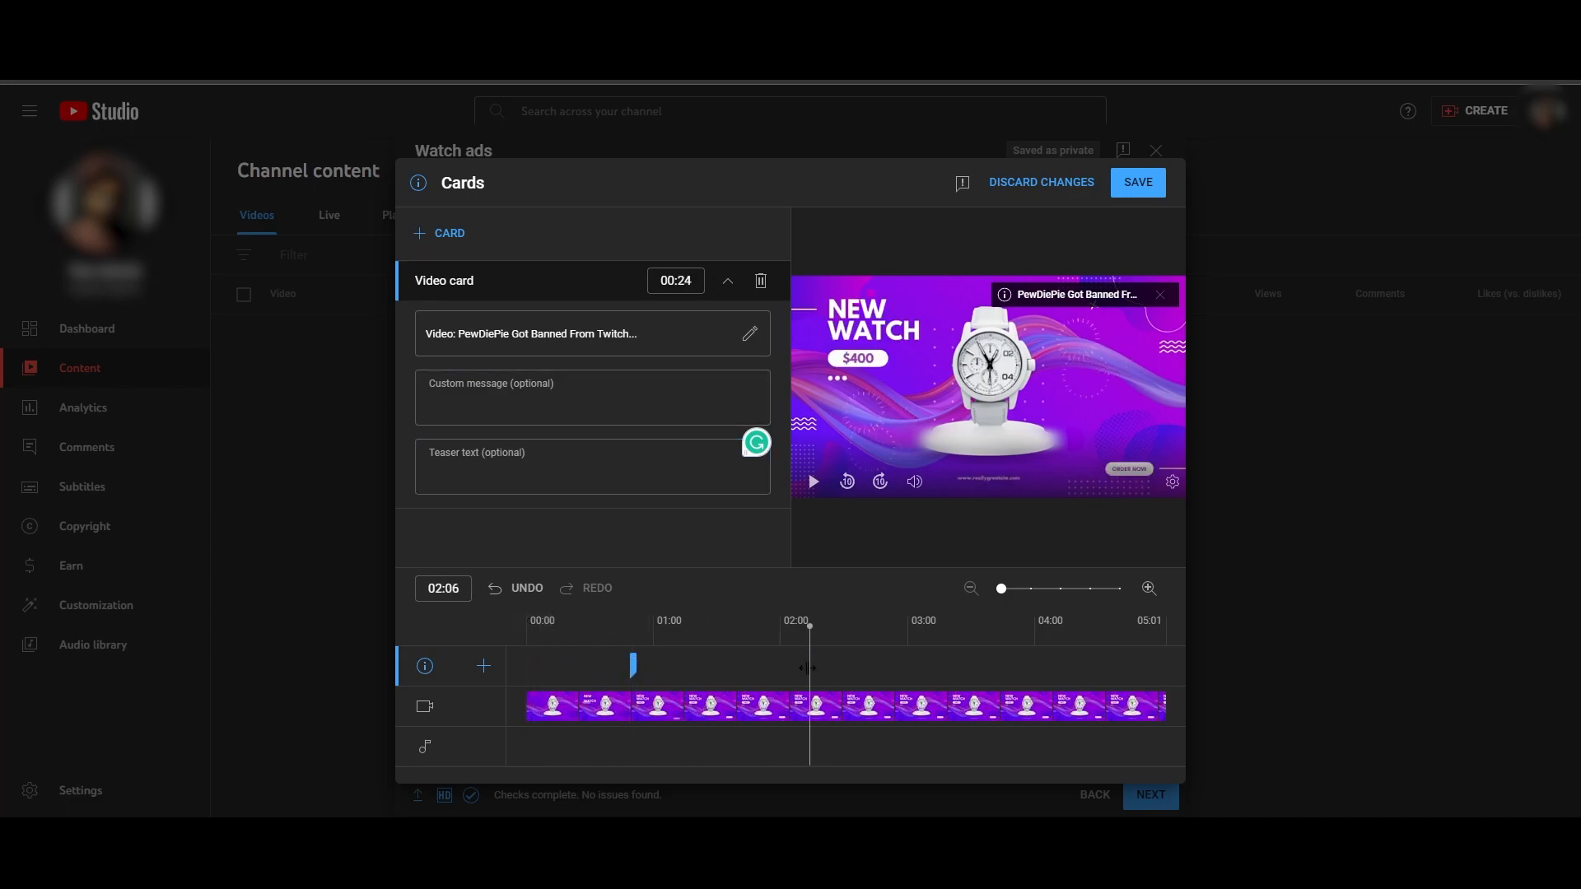
{"action": "mouse_move", "coordinate": [634, 667]}
{"action": "left_mouse_down"}
{"action": "mouse_move", "coordinate": [778, 665]}
{"action": "mouse_move", "coordinate": [767, 628]}
{"action": "mouse_move", "coordinate": [786, 627]}
{"action": "mouse_move", "coordinate": [568, 627]}
{"action": "left_mouse_up"}
{"action": "left_click", "coordinate": [758, 659]}
{"action": "left_click", "coordinate": [451, 234]}
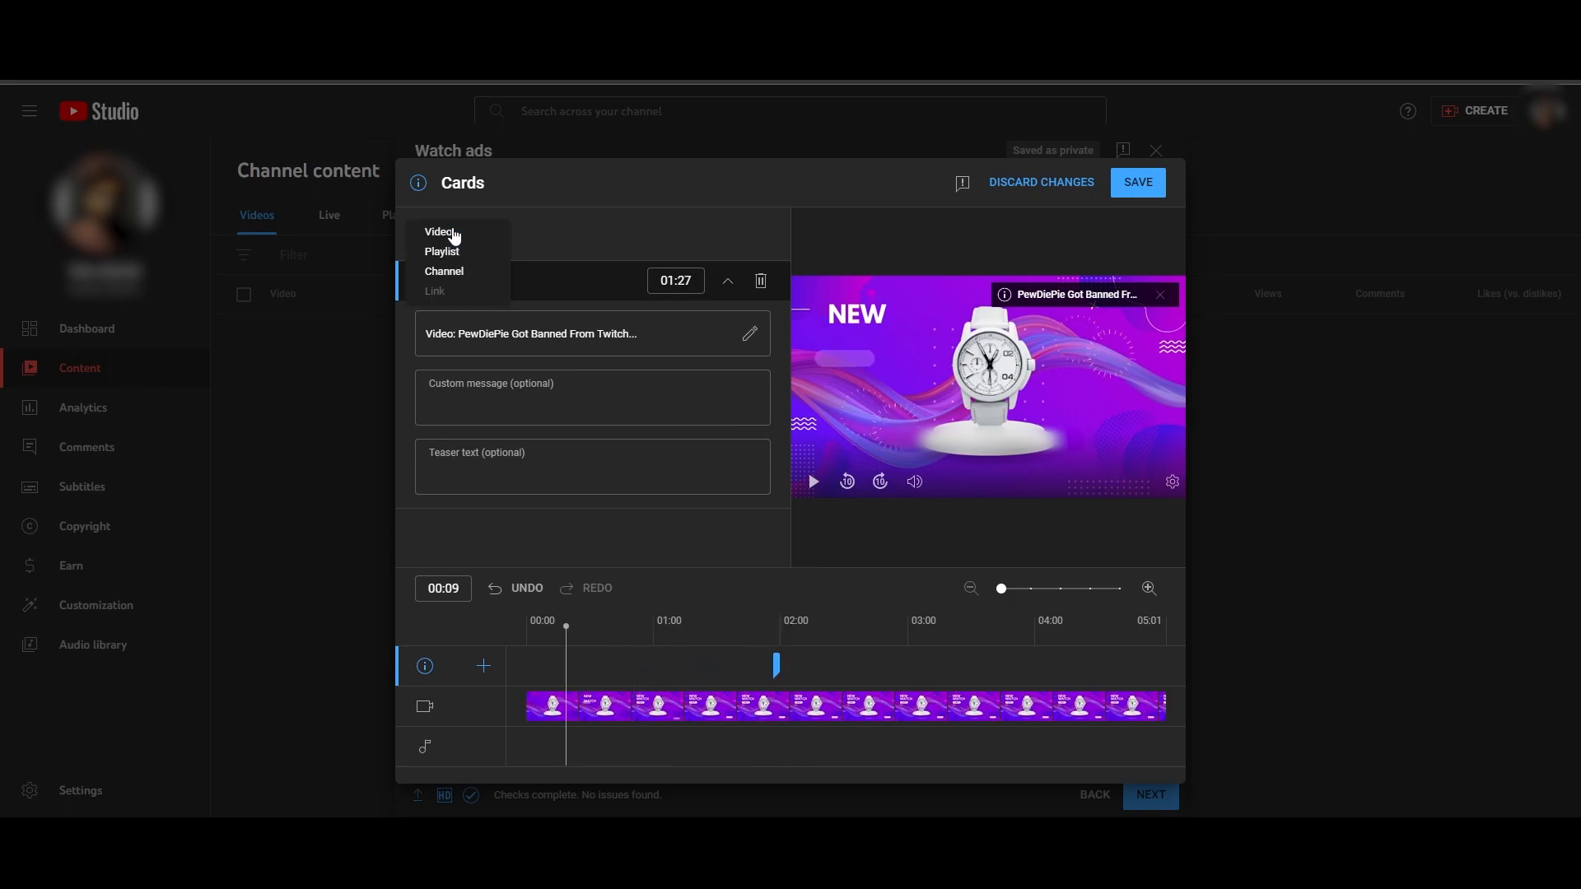
{"action": "left_click", "coordinate": [613, 240]}
{"action": "left_click", "coordinate": [1158, 195]}
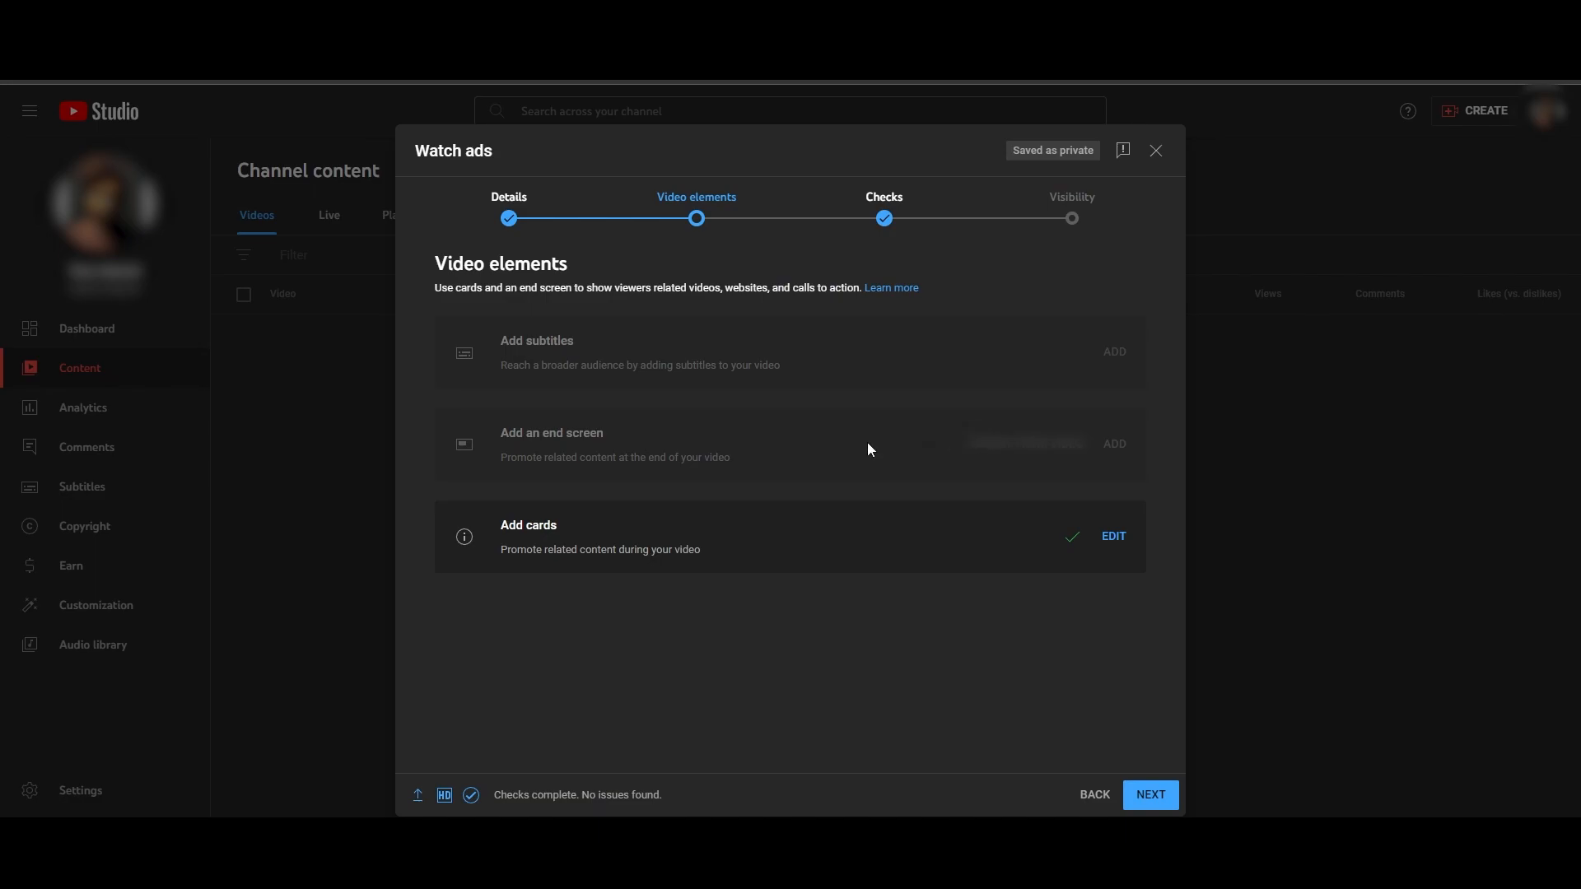
- Leave the end screen unset, continue to the Checks stage and review the copyright check
{"action": "left_click_drag", "start_coordinate": [494, 439], "coordinate": [653, 438]}
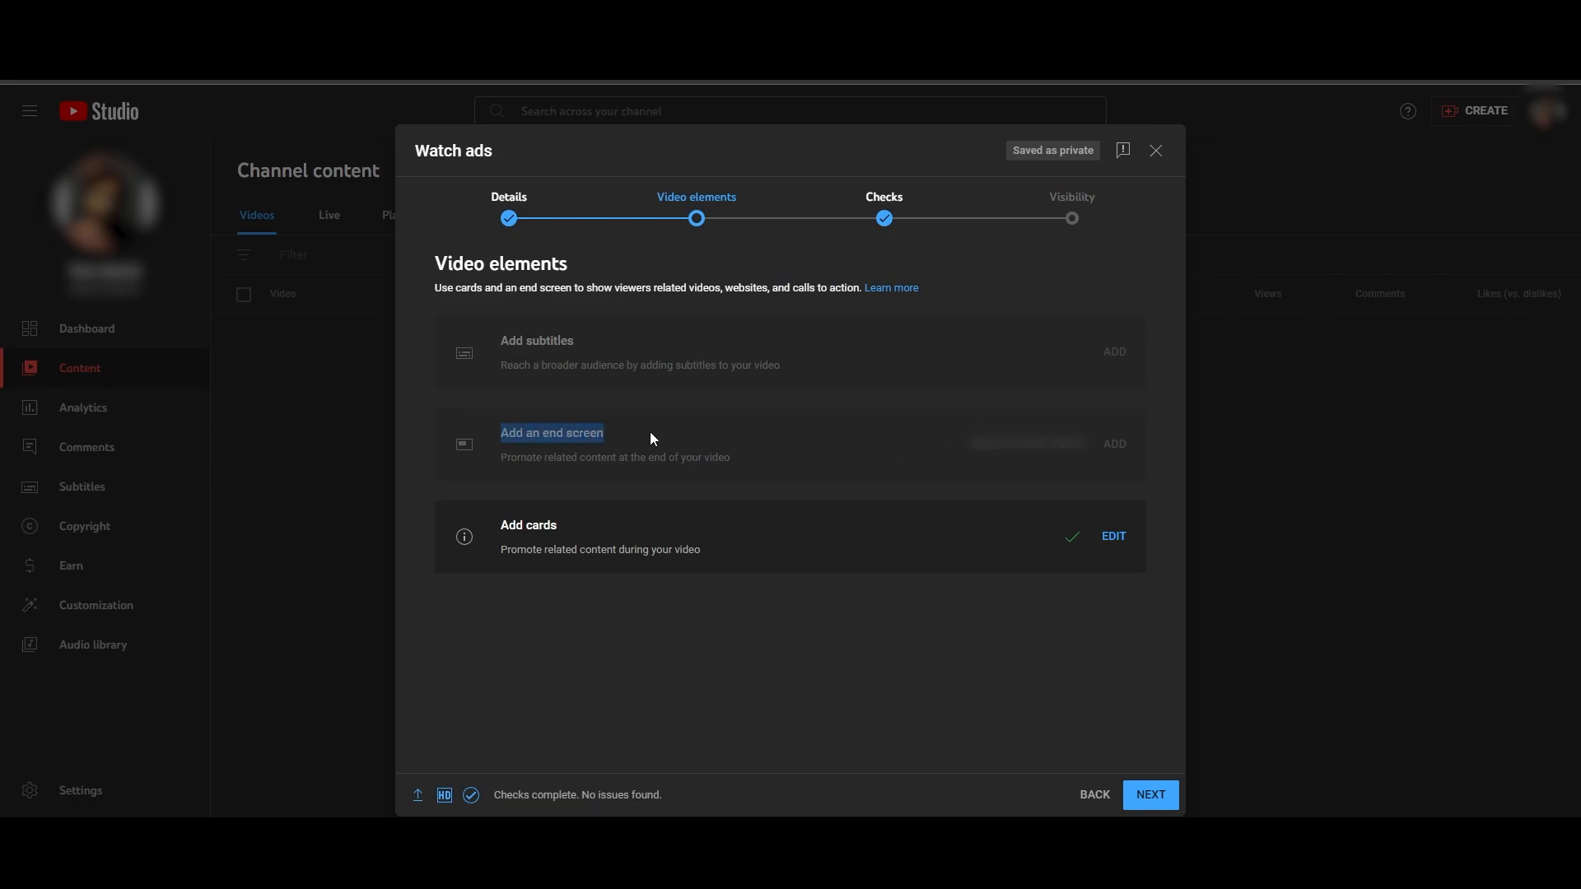
{"action": "left_click", "coordinate": [880, 628]}
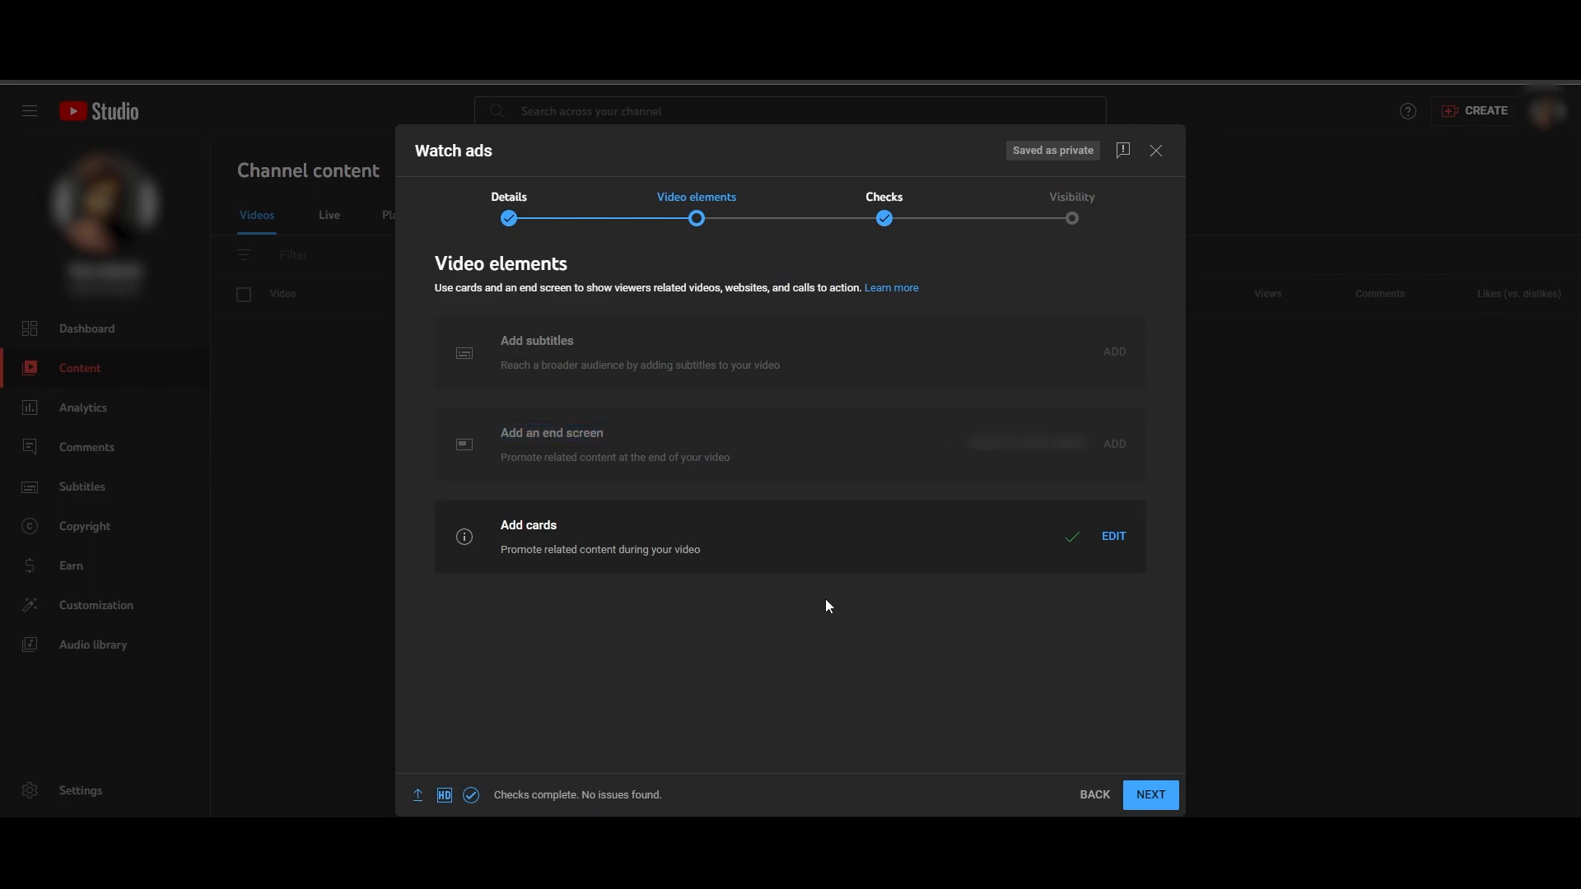
{"action": "left_click", "coordinate": [1163, 797]}
{"action": "left_click", "coordinate": [980, 356]}
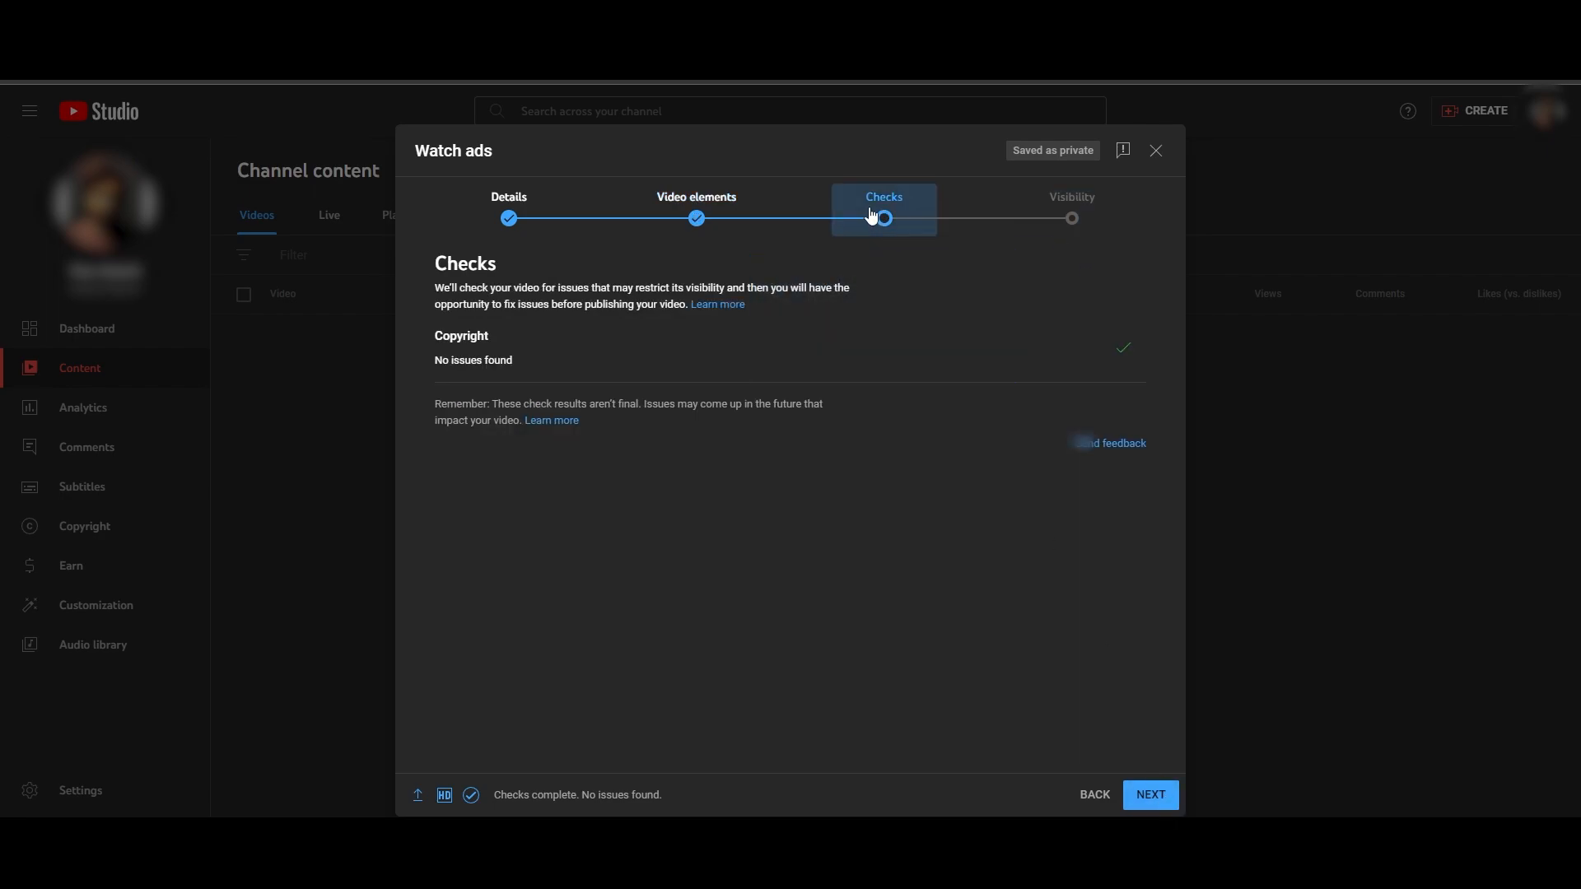
{"action": "left_click_drag", "start_coordinate": [430, 285], "coordinate": [955, 293]}
{"action": "left_click", "coordinate": [955, 293]}
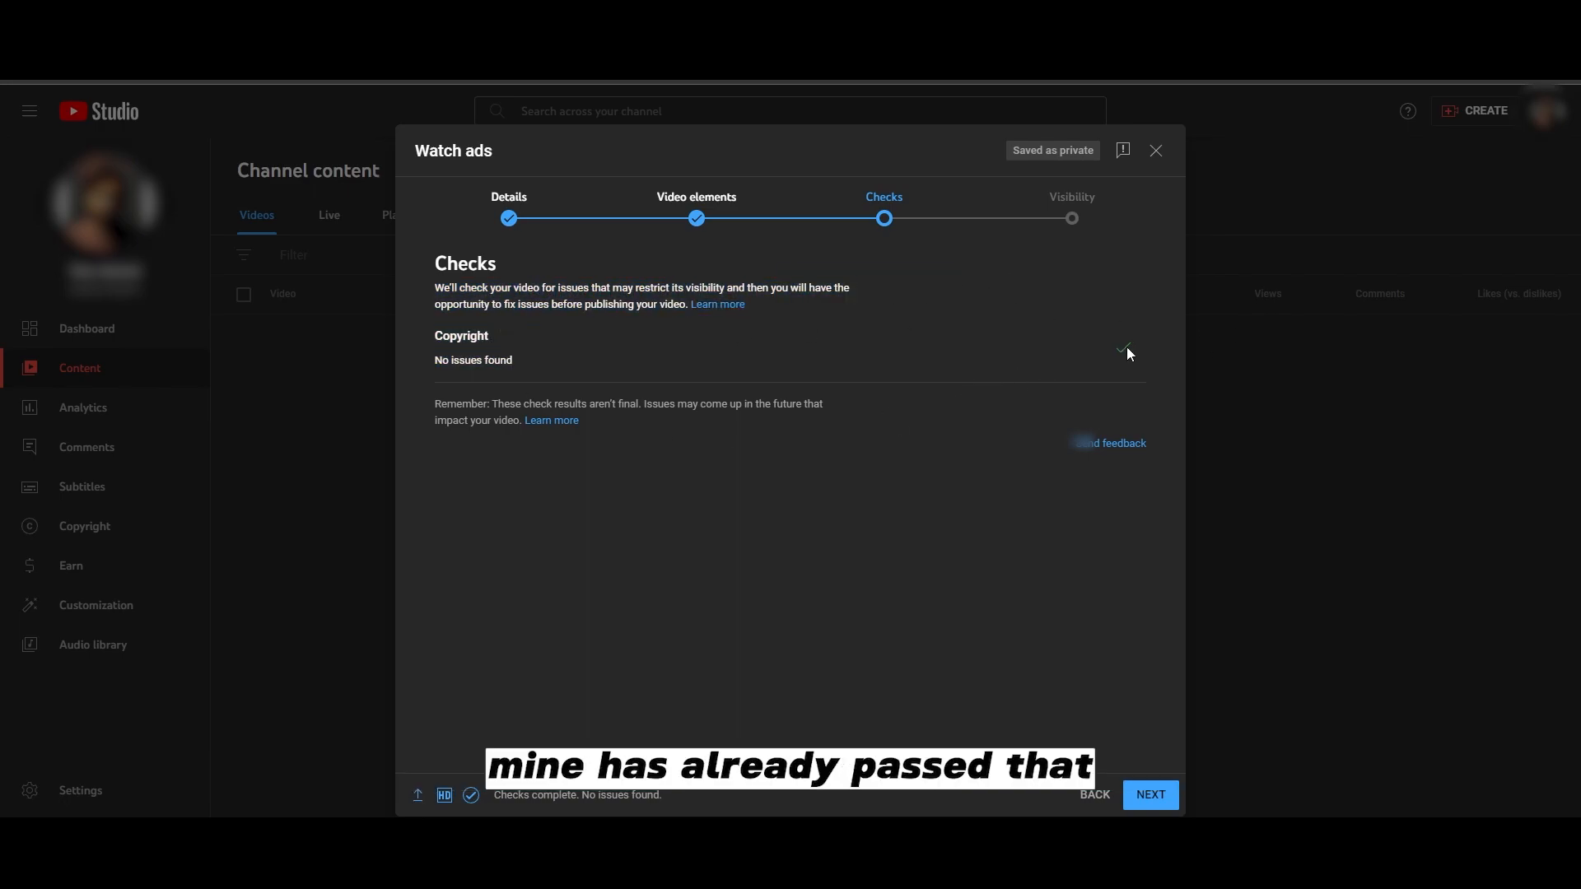
- Continue to the Visibility stage, set the video to Unlisted under Save or publish, and save it
{"action": "left_click", "coordinate": [1151, 794]}
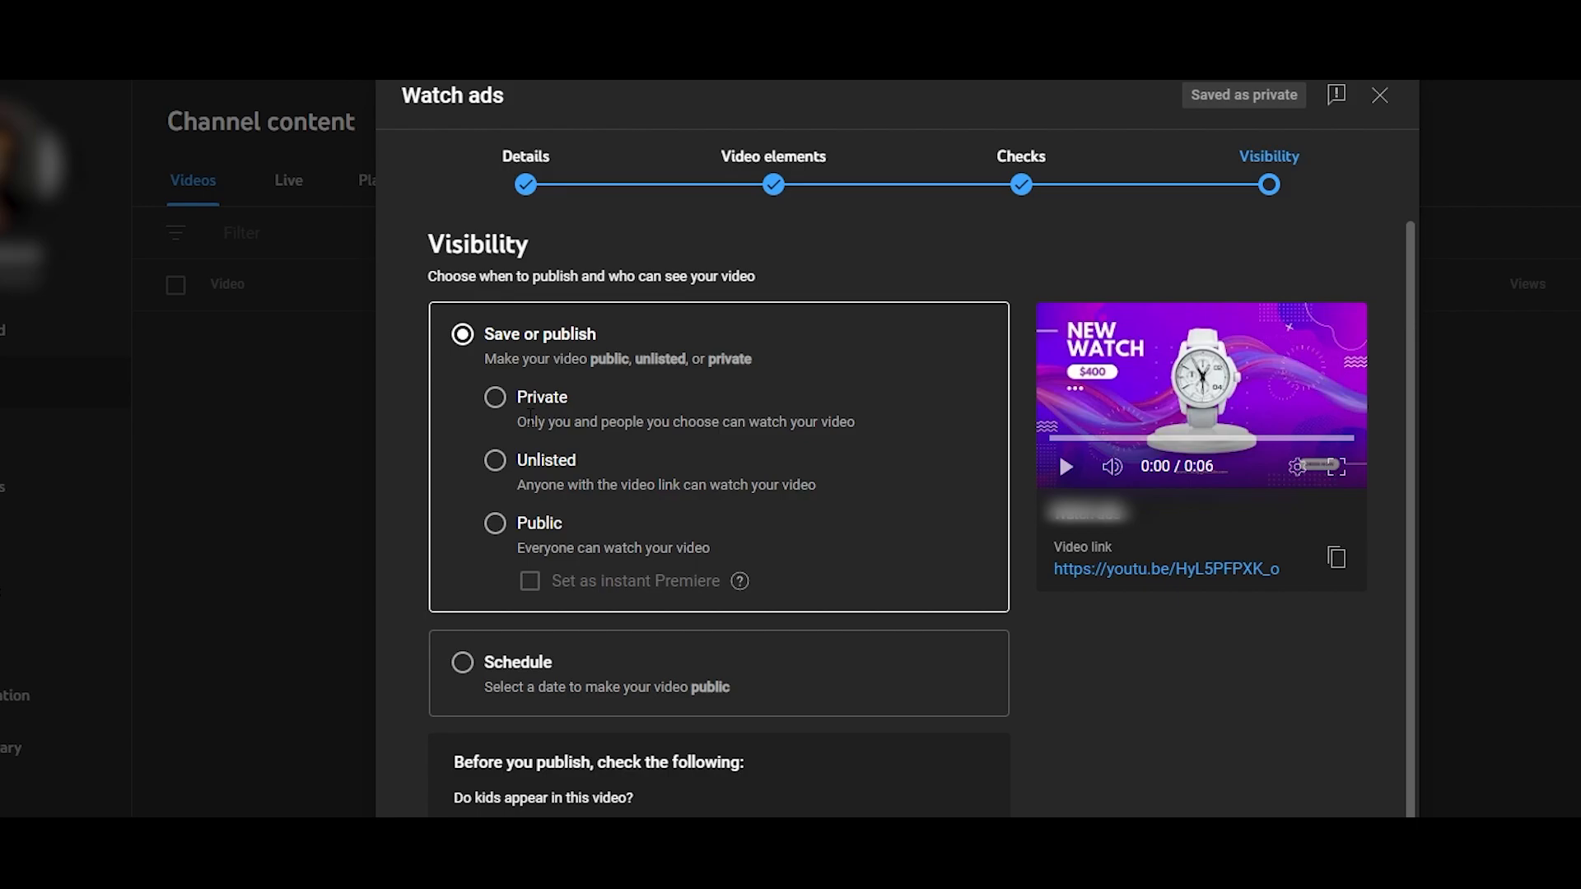
{"action": "scroll", "coordinate": [510, 617], "scroll_direction": "down", "scroll_amount": 1}
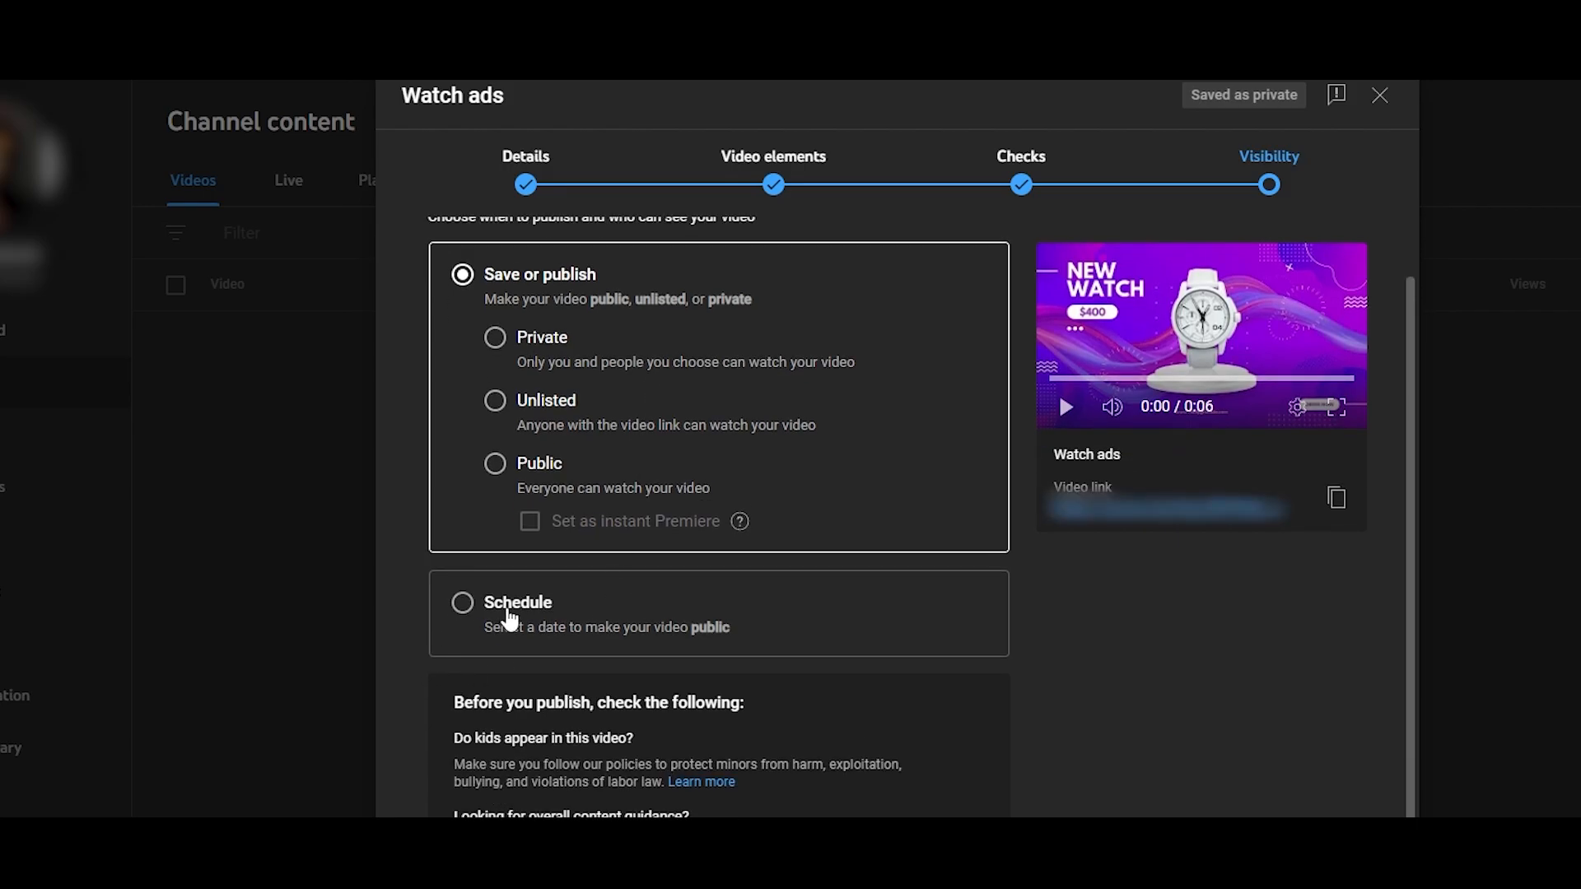
{"action": "left_click", "coordinate": [509, 616]}
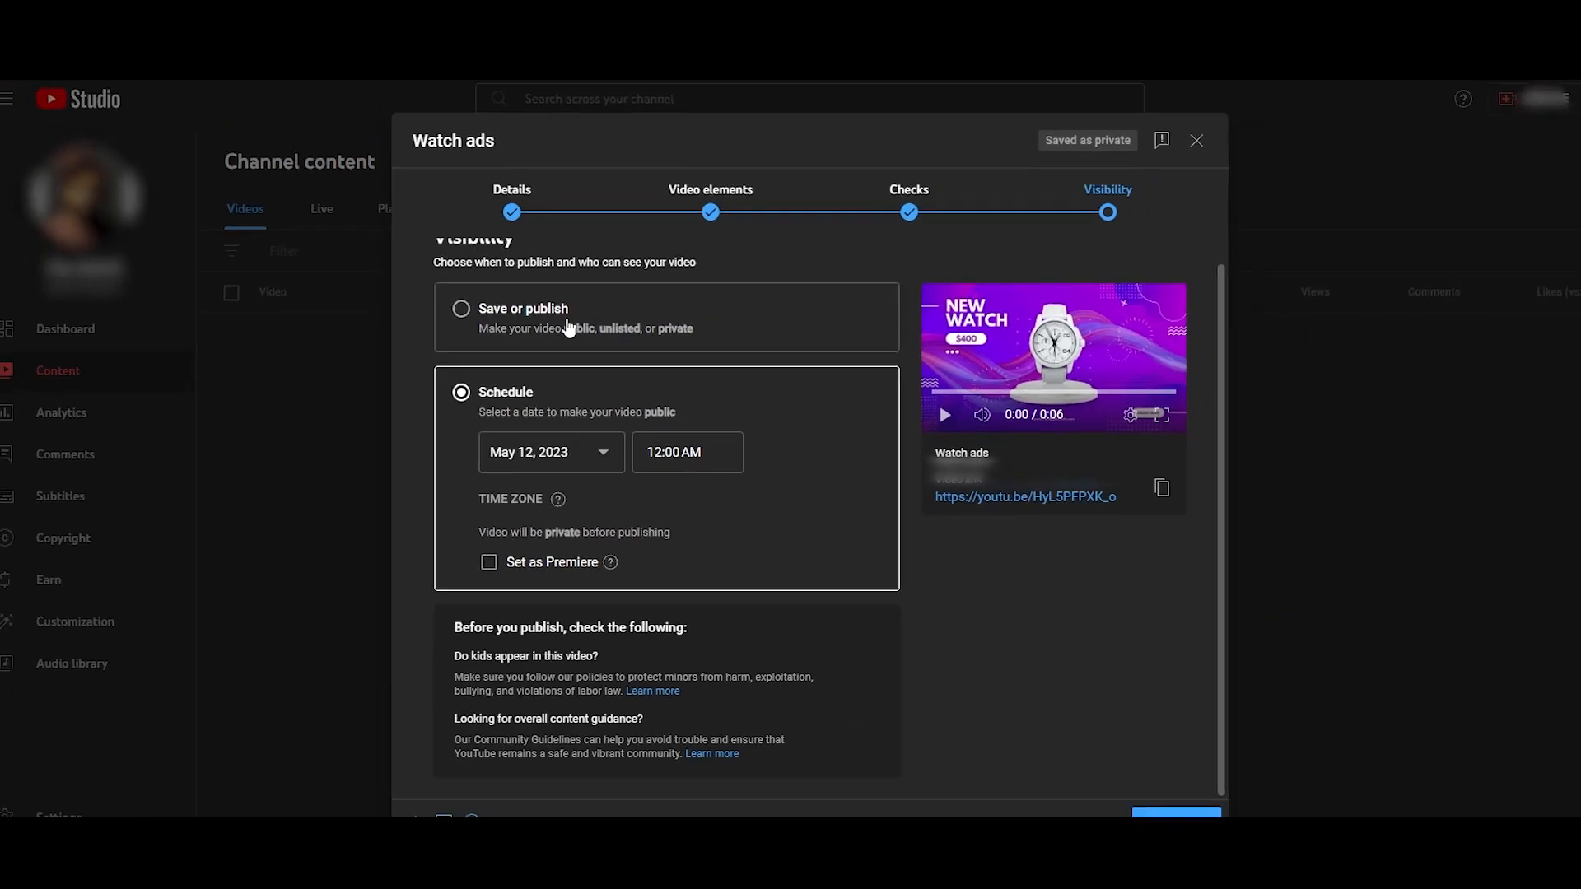
{"action": "left_click", "coordinate": [529, 320]}
{"action": "scroll", "coordinate": [701, 630], "scroll_direction": "down", "scroll_amount": 1}
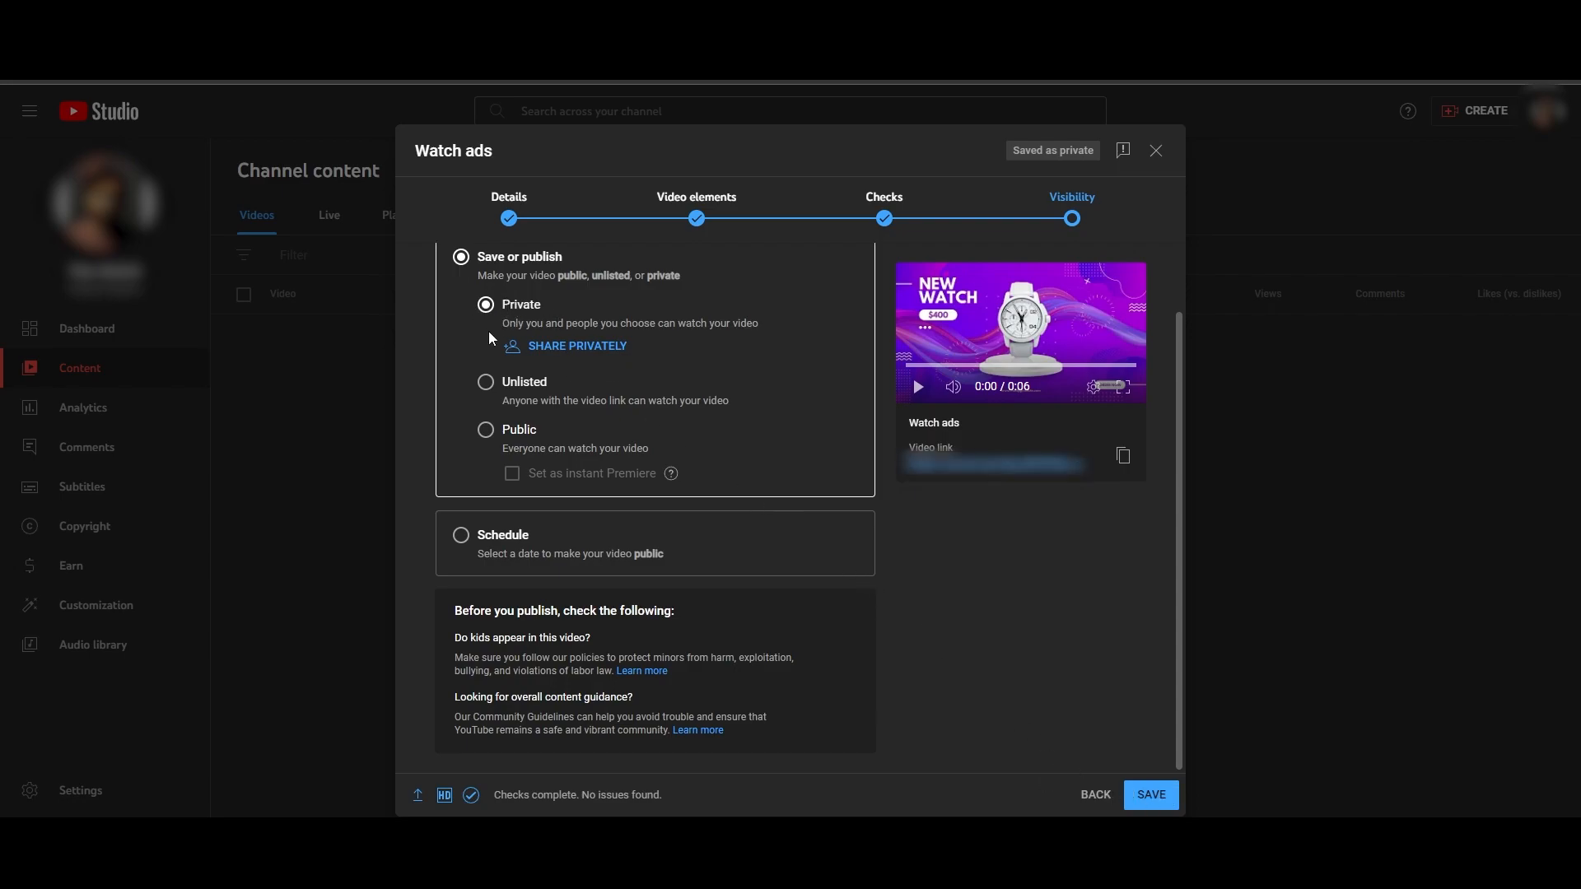
{"action": "left_click", "coordinate": [531, 384]}
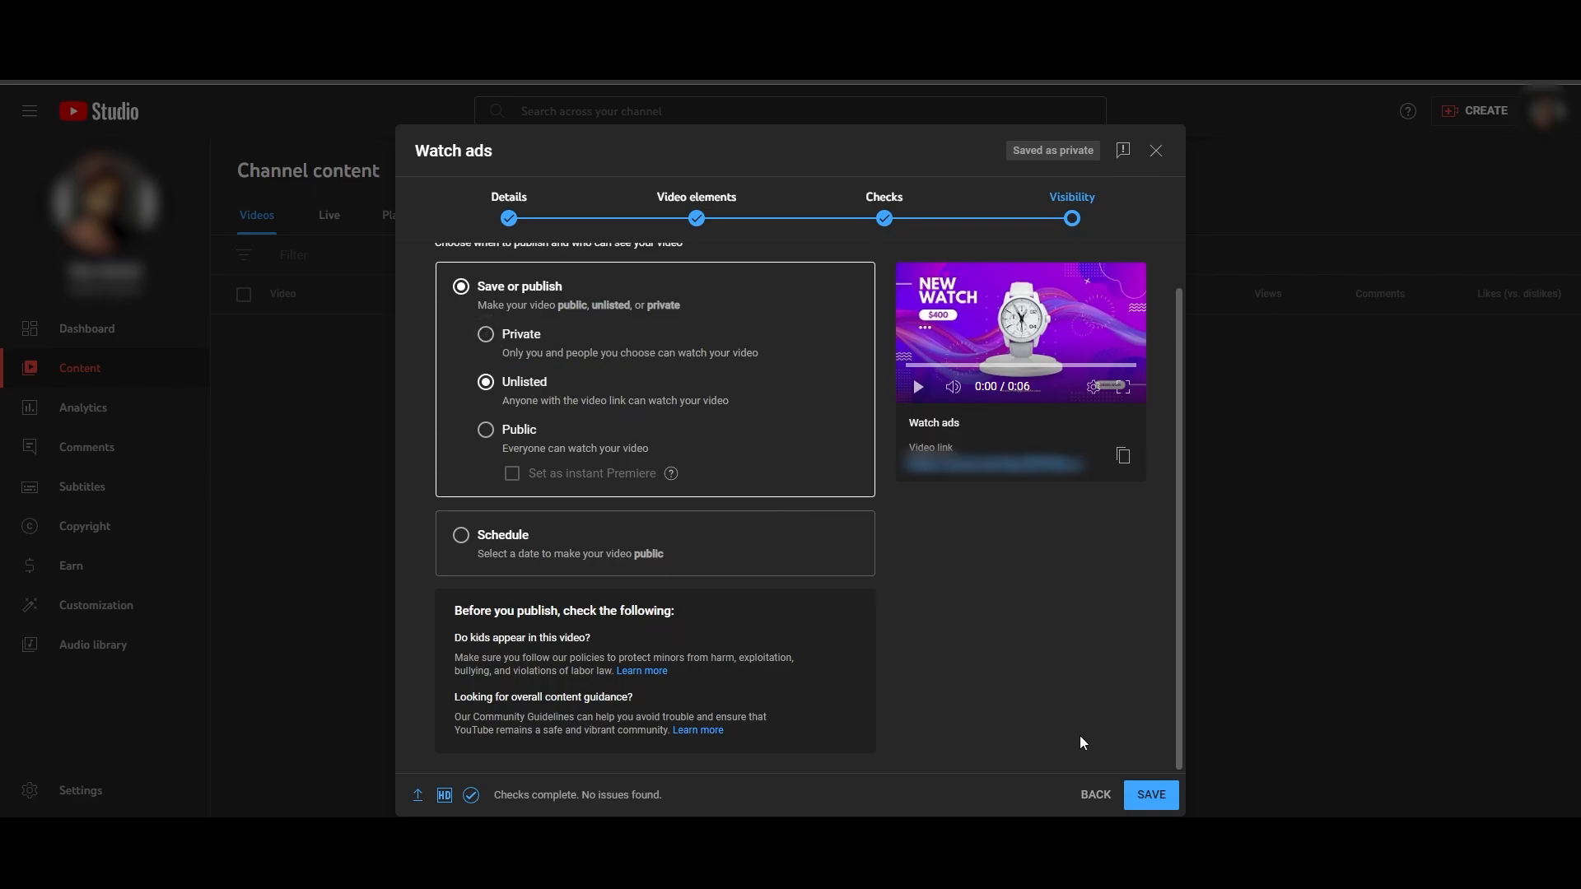
{"action": "left_click", "coordinate": [1148, 794]}
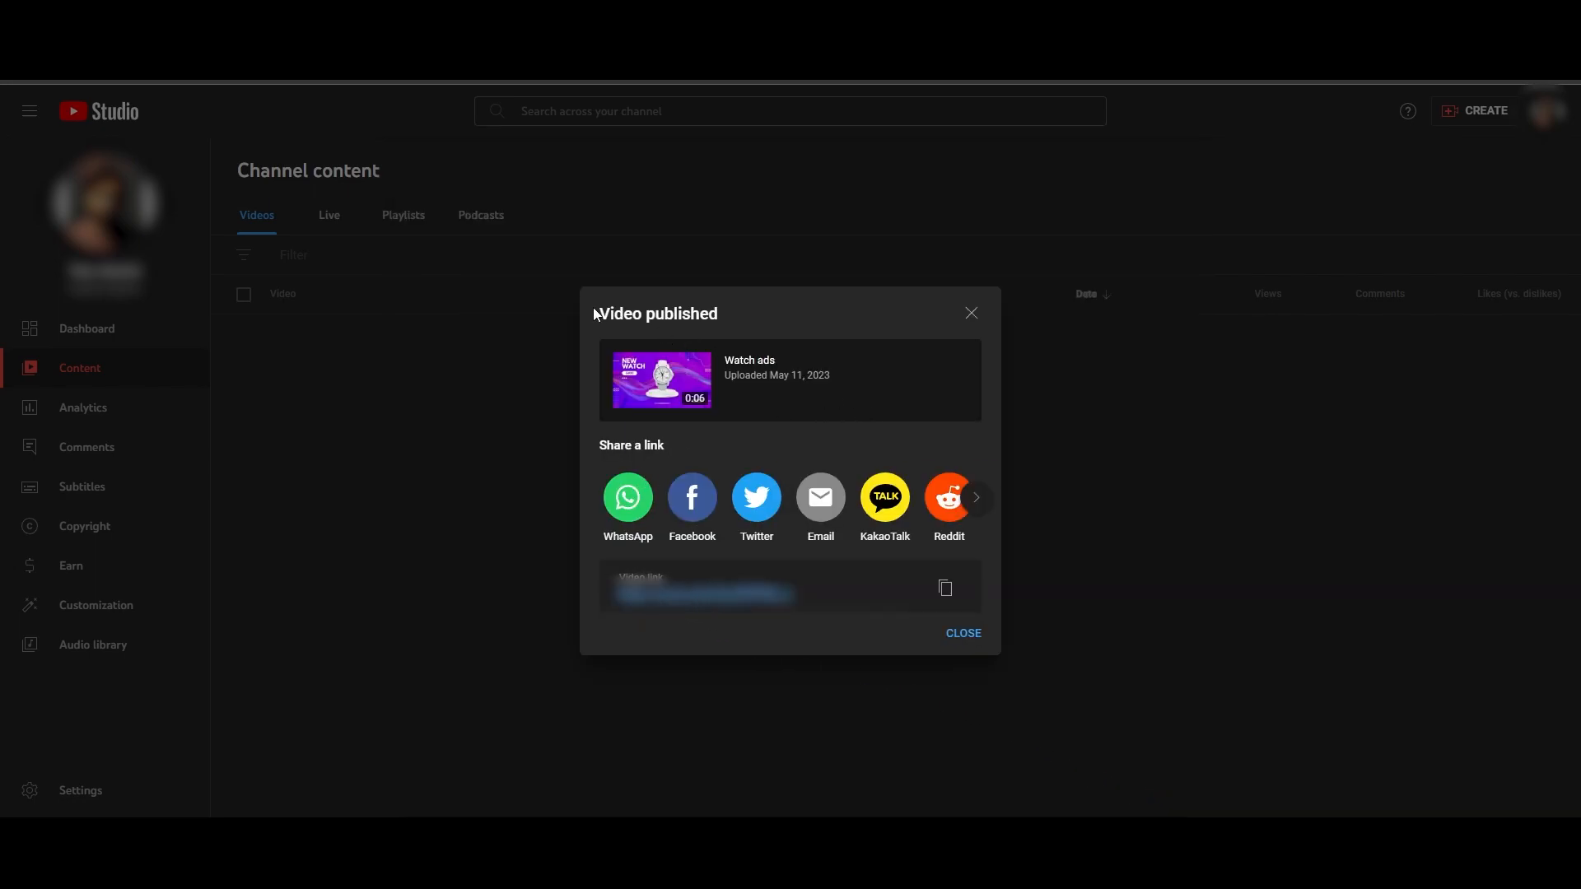
- Close the video published confirmation and dismiss the hint shown on the channel content list
{"action": "left_click_drag", "start_coordinate": [602, 313], "coordinate": [730, 322]}
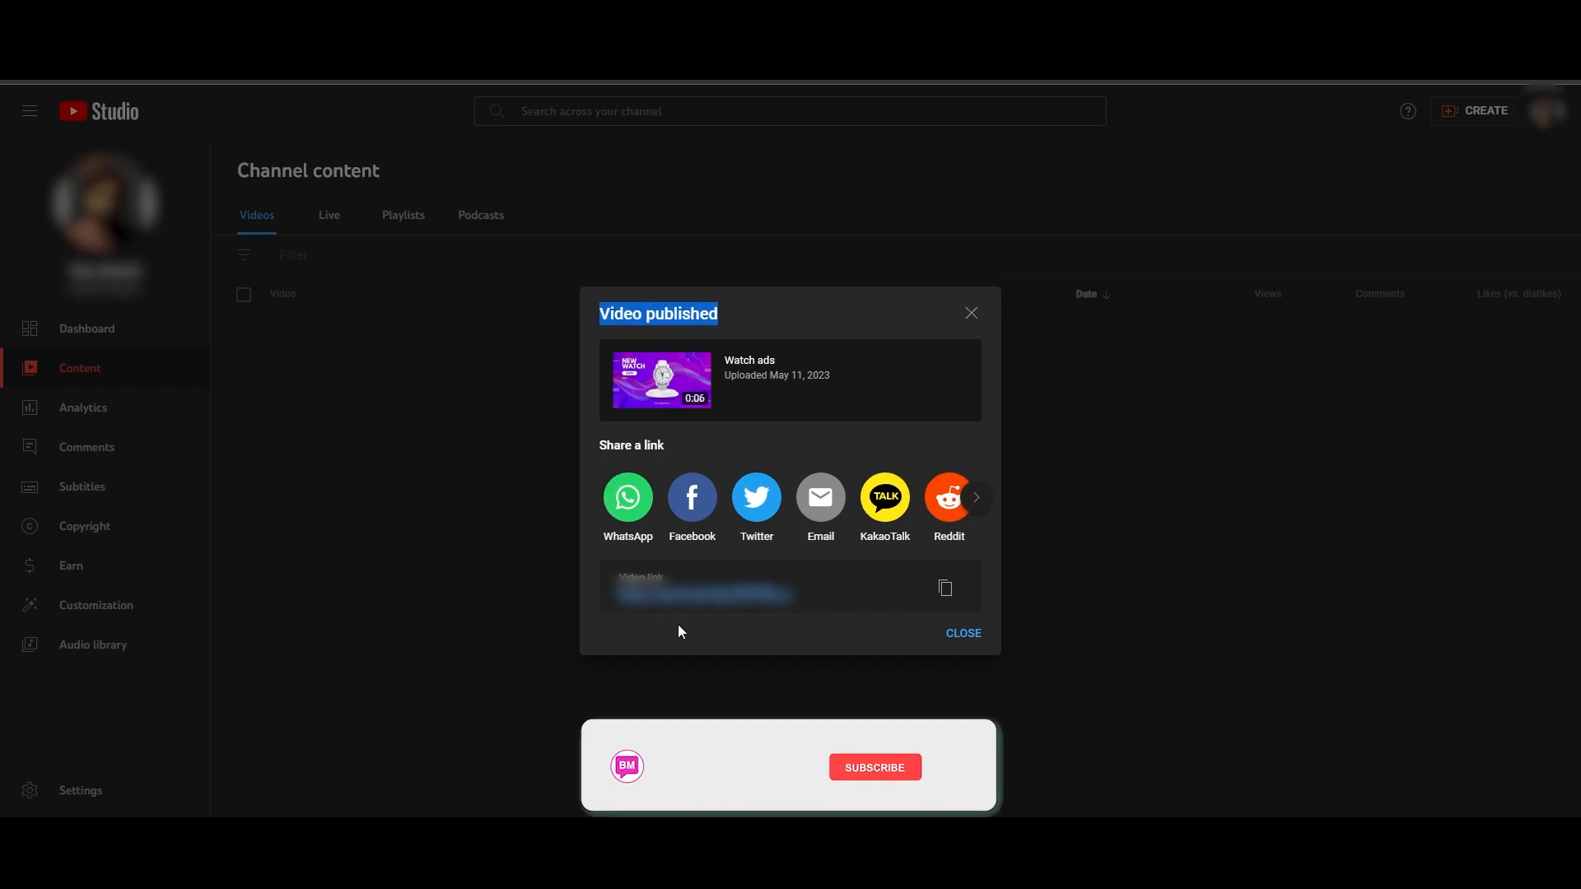
{"action": "left_click", "coordinate": [977, 634]}
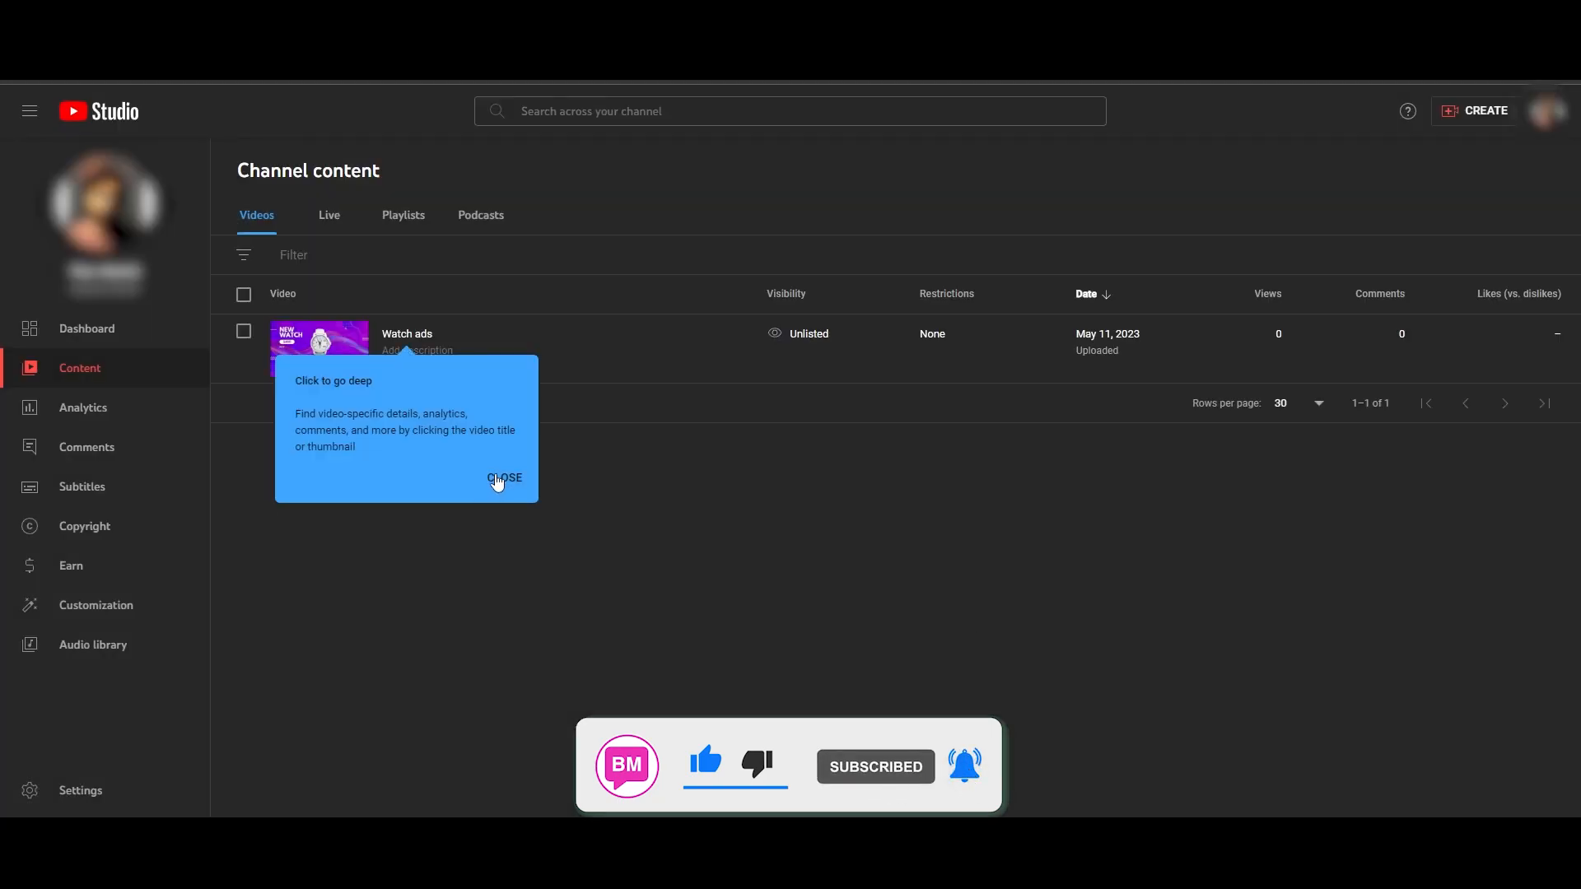
{"action": "left_click", "coordinate": [504, 477]}
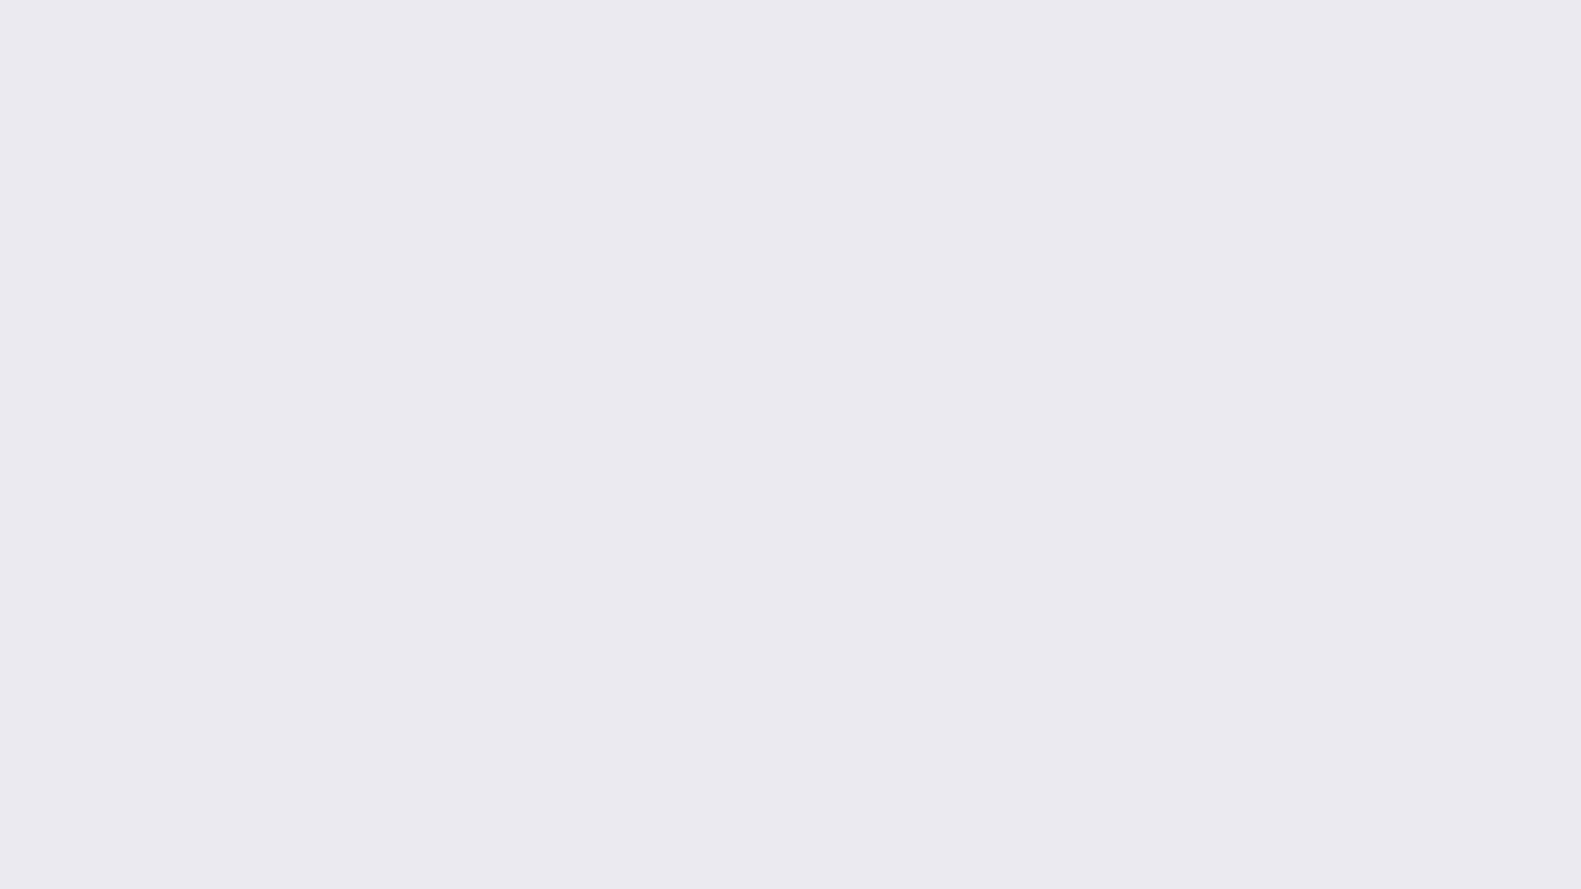